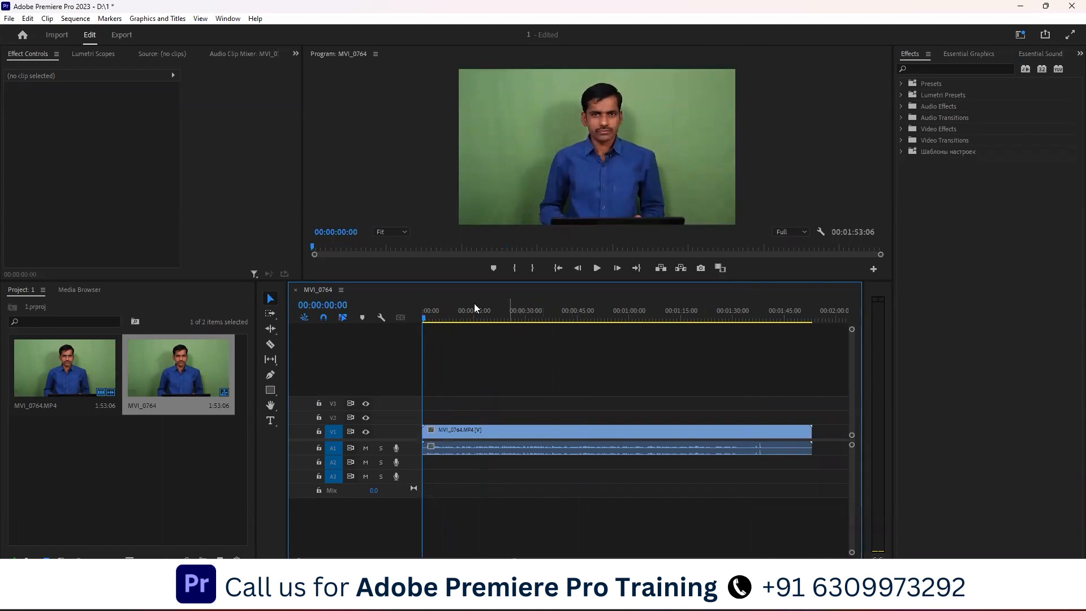
Step: Scrub through the green-screen footage in the MVI_0764 sequence and return the playhead to the start
{"action": "left_click_drag", "start_coordinate": [503, 318], "coordinate": [719, 317]}
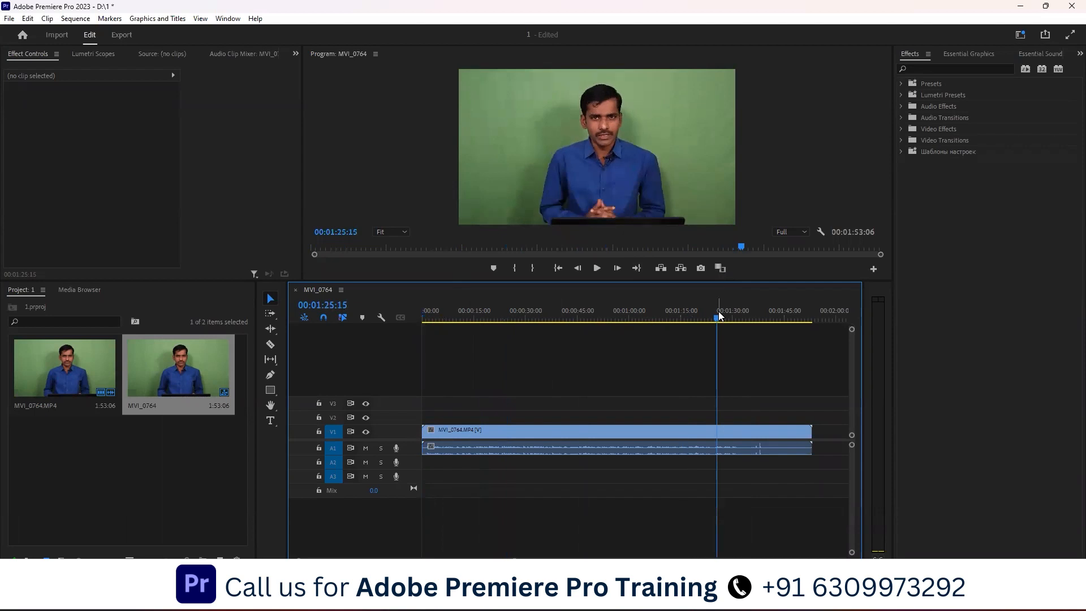
{"action": "left_click_drag", "start_coordinate": [719, 317], "coordinate": [412, 352]}
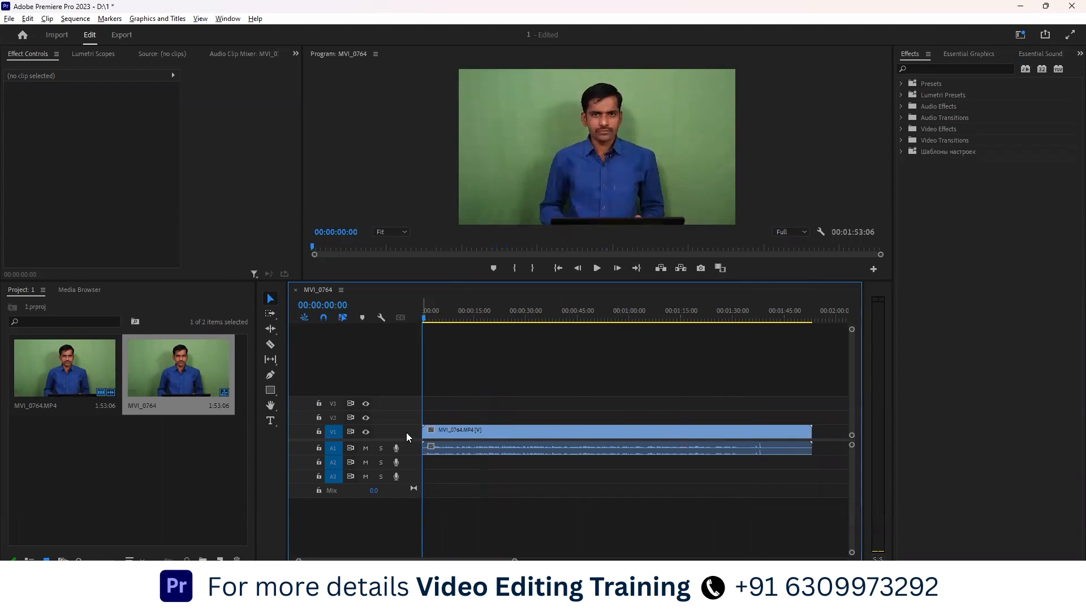
{"action": "scroll", "coordinate": [407, 437], "scroll_direction": "up", "scroll_amount": 3}
{"action": "scroll", "coordinate": [408, 437], "scroll_direction": "down", "scroll_amount": 2}
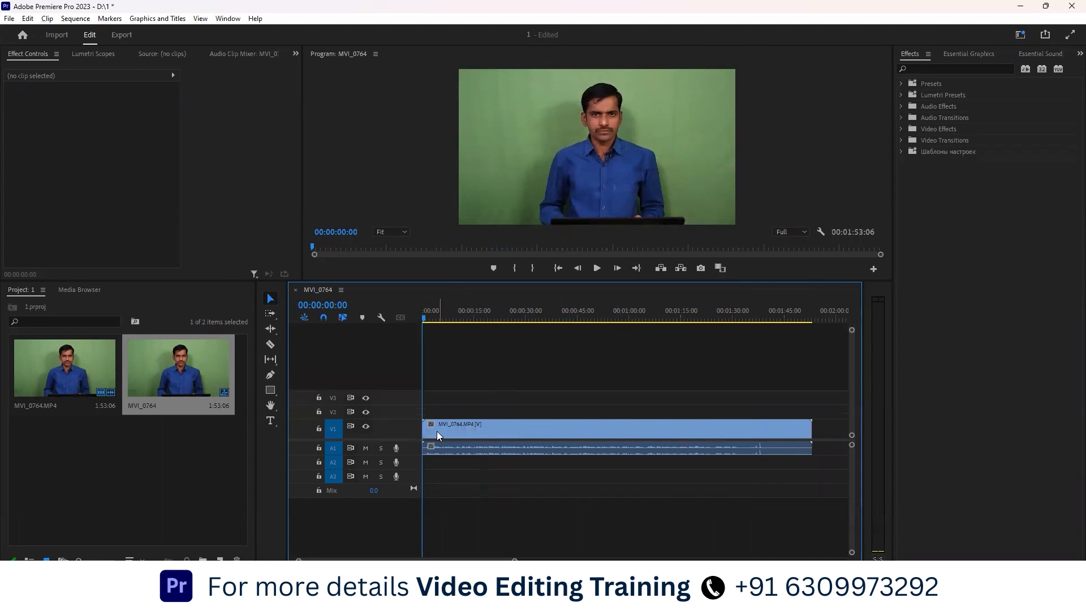
{"action": "left_click_drag", "start_coordinate": [444, 315], "coordinate": [686, 311]}
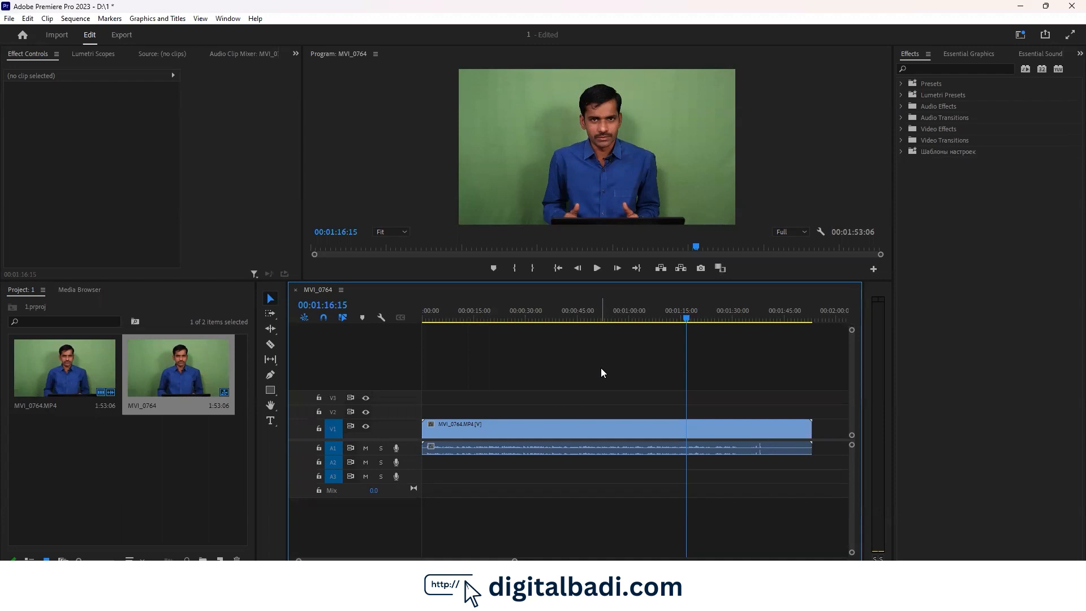
{"action": "left_click", "coordinate": [648, 321]}
{"action": "key", "text": "Home"}
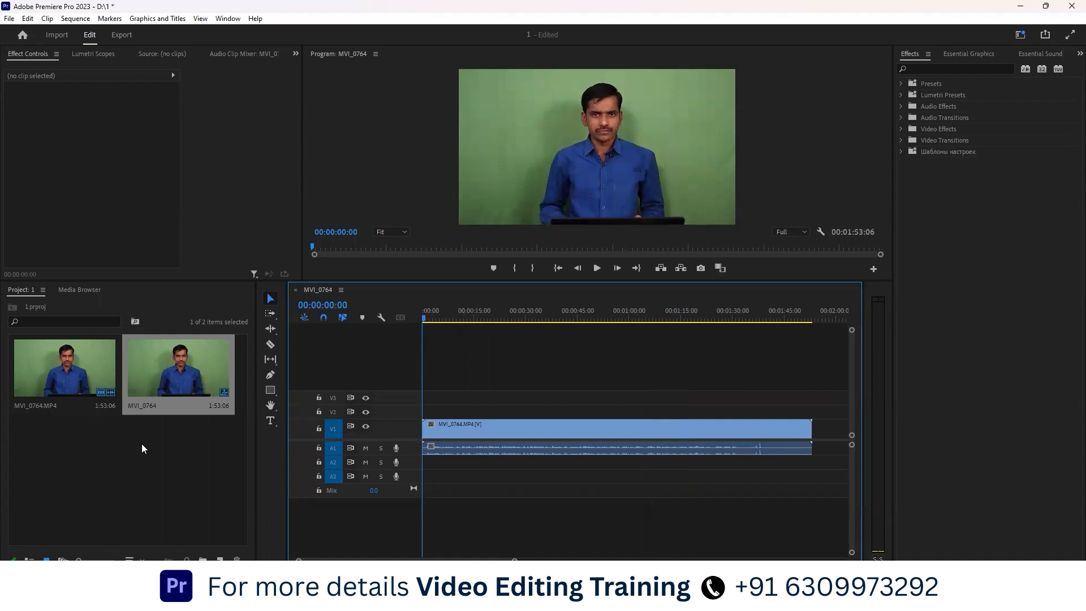
Step: Search the effects for "key" and apply Ultra Key to the MVI_0764.MP4 clip on track V1
{"action": "left_click", "coordinate": [174, 459]}
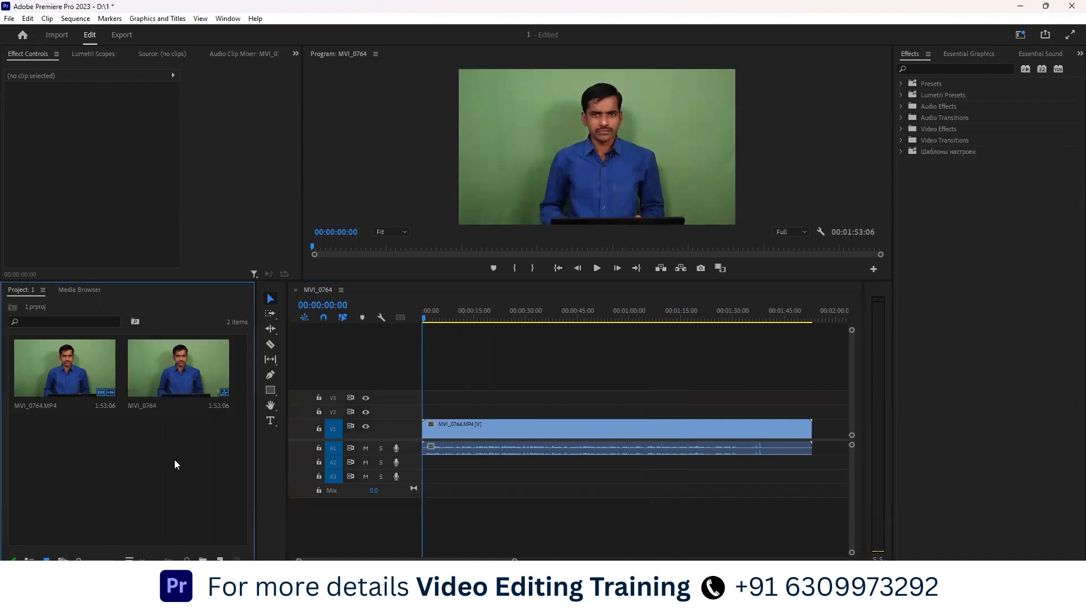
{"action": "left_click", "coordinate": [960, 65]}
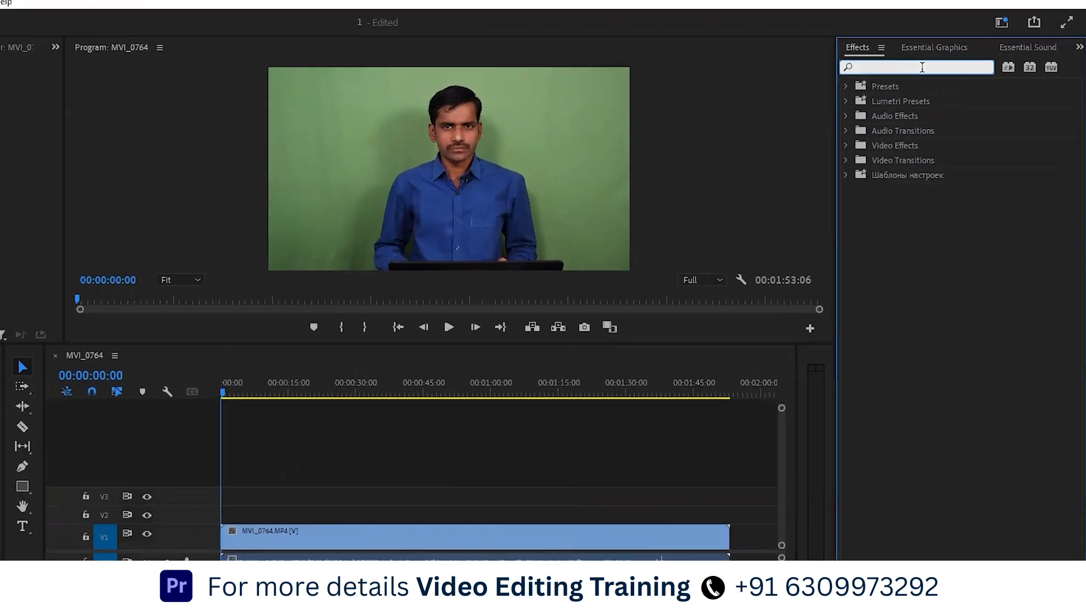
{"action": "type", "text": "key"}
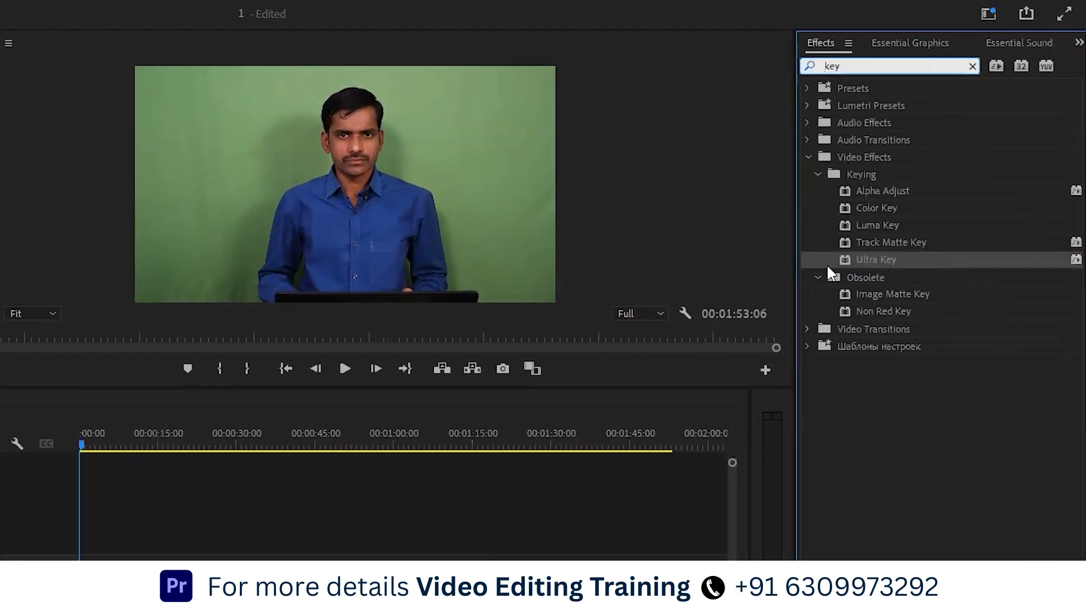
{"action": "left_click_drag", "start_coordinate": [876, 259], "coordinate": [328, 572]}
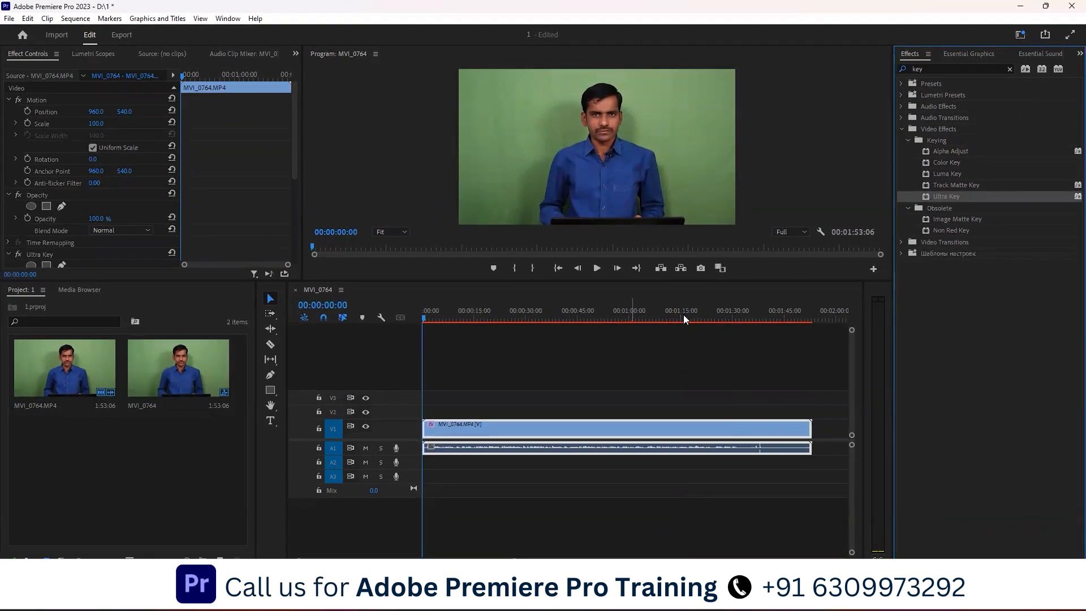
Step: Scrub through the clip with the effect applied, check the enlarged preview, and return the playhead to the start
{"action": "left_click_drag", "start_coordinate": [683, 316], "coordinate": [397, 322]}
{"action": "left_click_drag", "start_coordinate": [566, 316], "coordinate": [786, 315]}
{"action": "key", "text": "Home"}
{"action": "left_click_drag", "start_coordinate": [487, 320], "coordinate": [455, 321]}
{"action": "left_click_drag", "start_coordinate": [674, 318], "coordinate": [402, 318]}
{"action": "left_click", "coordinate": [658, 167]}
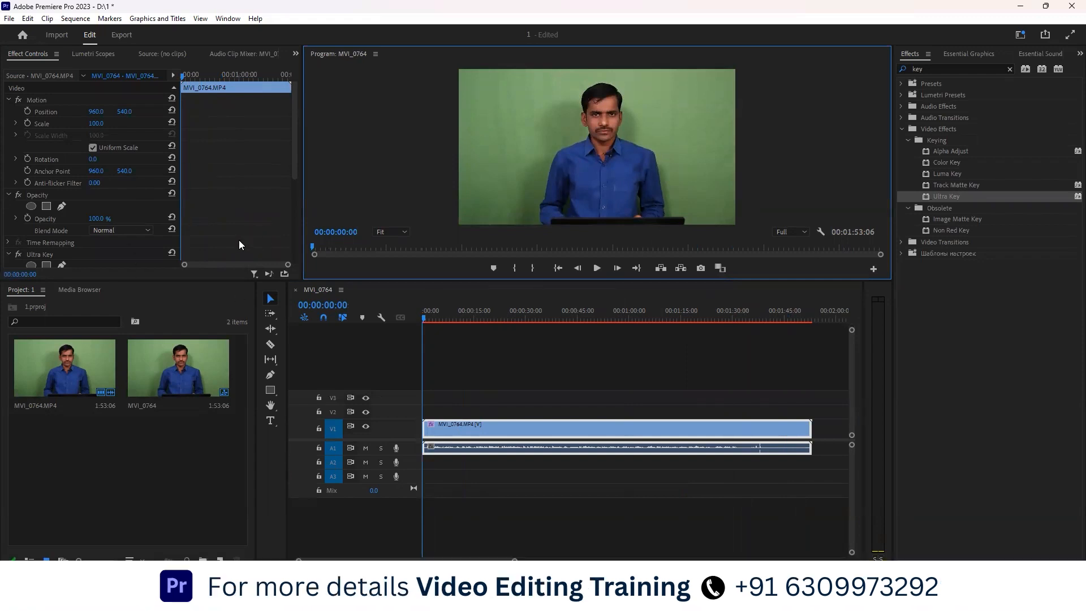
{"action": "scroll", "coordinate": [125, 198], "scroll_direction": "down", "scroll_amount": 2}
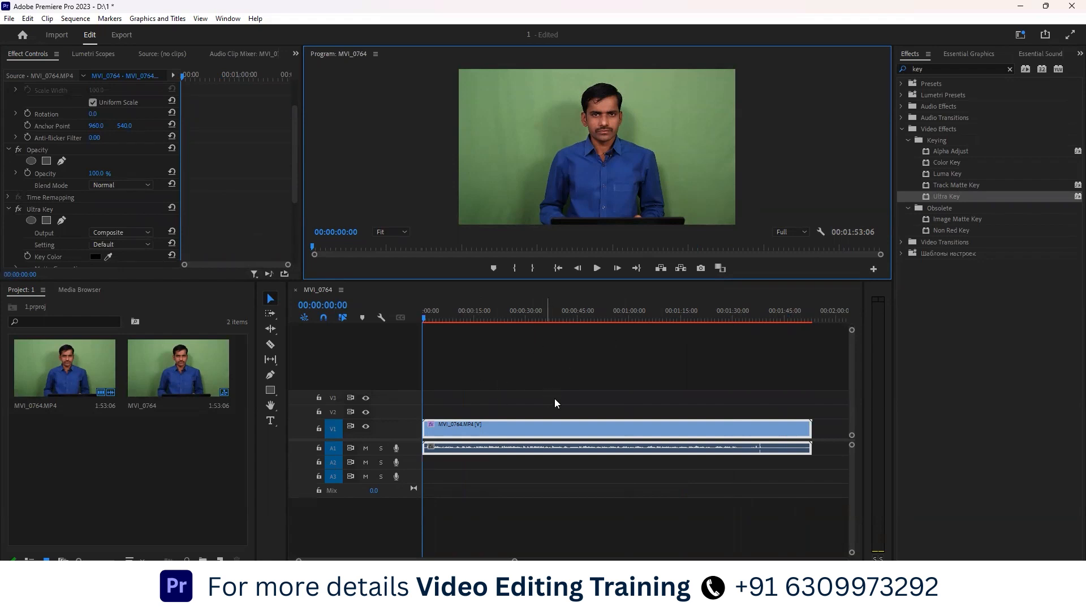
{"action": "left_click_drag", "start_coordinate": [672, 392], "coordinate": [442, 322]}
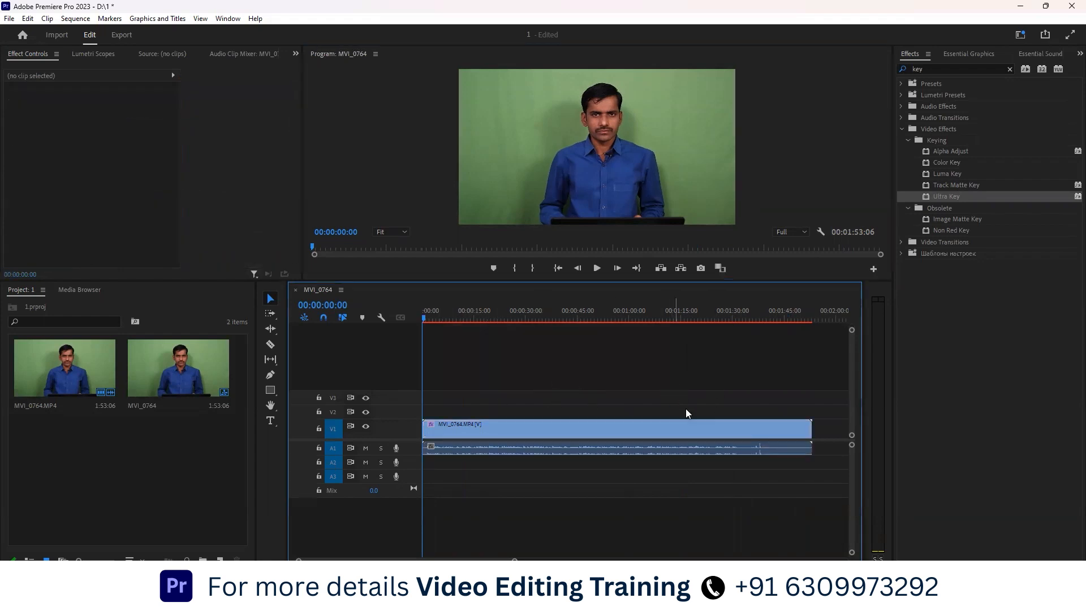
{"action": "left_click", "coordinate": [618, 184]}
{"action": "key", "text": "grave"}
{"action": "key", "text": "grave"}
{"action": "left_click_drag", "start_coordinate": [653, 315], "coordinate": [421, 318]}
Step: Lower the program monitor's playback resolution to 1/4 and scrub the sequence to test it
{"action": "left_click", "coordinate": [782, 232]}
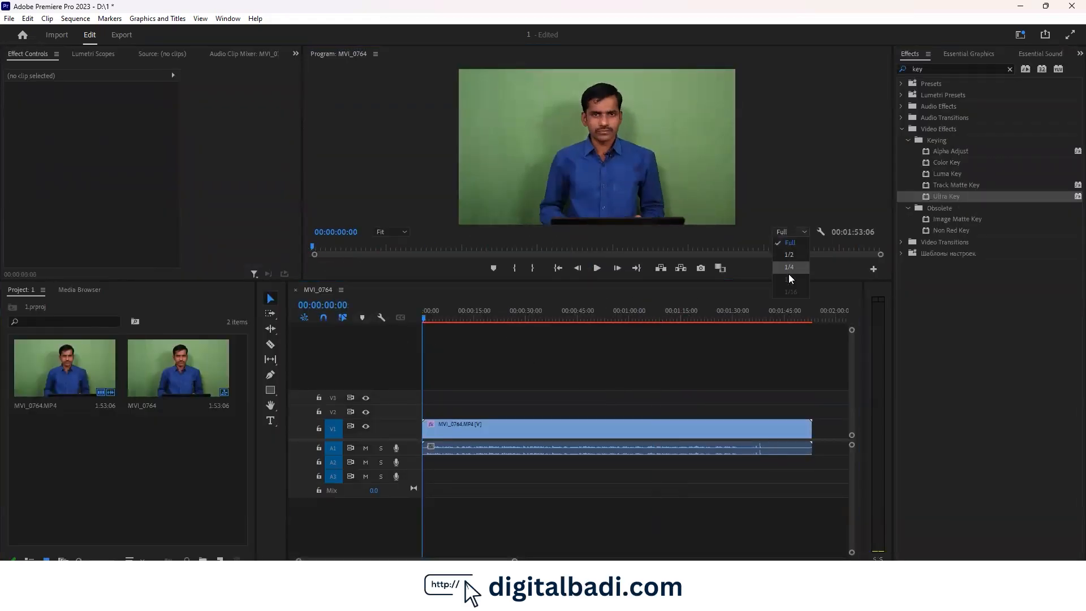
{"action": "left_click", "coordinate": [788, 270]}
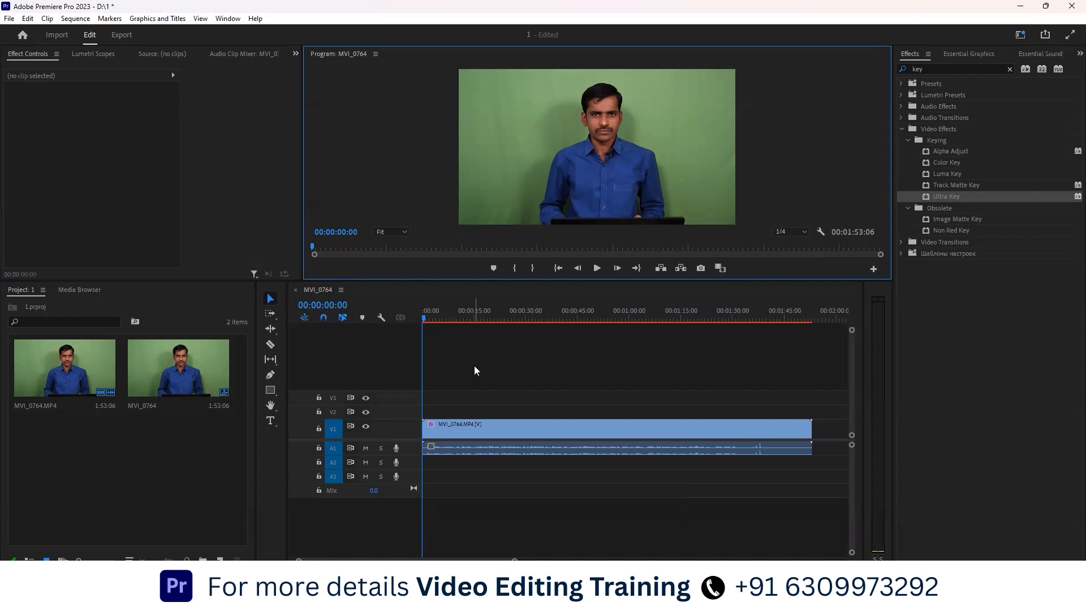
{"action": "left_click_drag", "start_coordinate": [543, 312], "coordinate": [309, 323]}
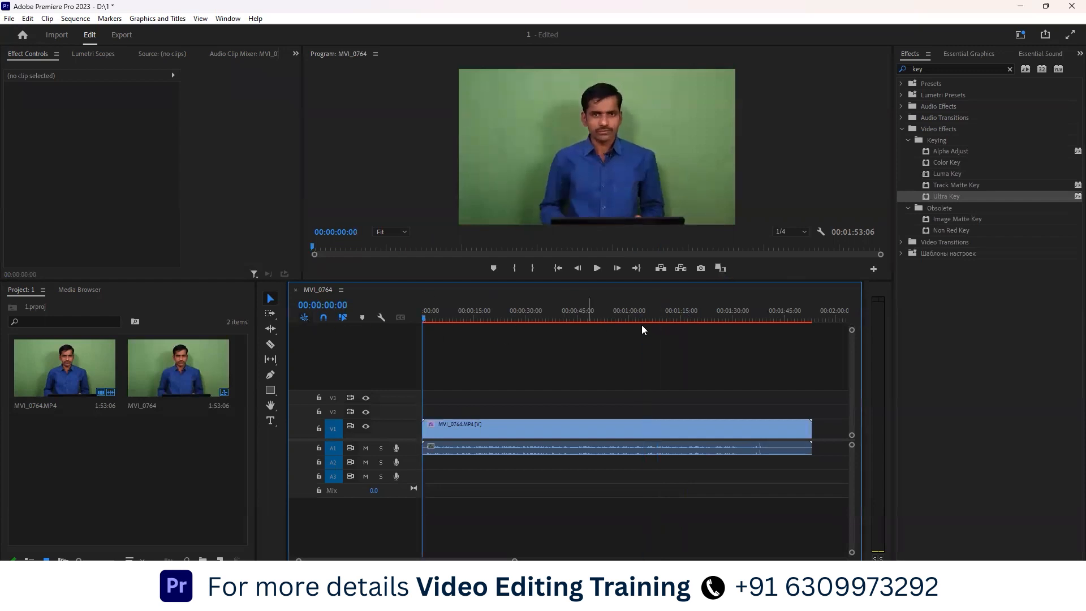
Step: Set the program monitor's playback resolution back to Full and deselect the clip
{"action": "left_click", "coordinate": [776, 232]}
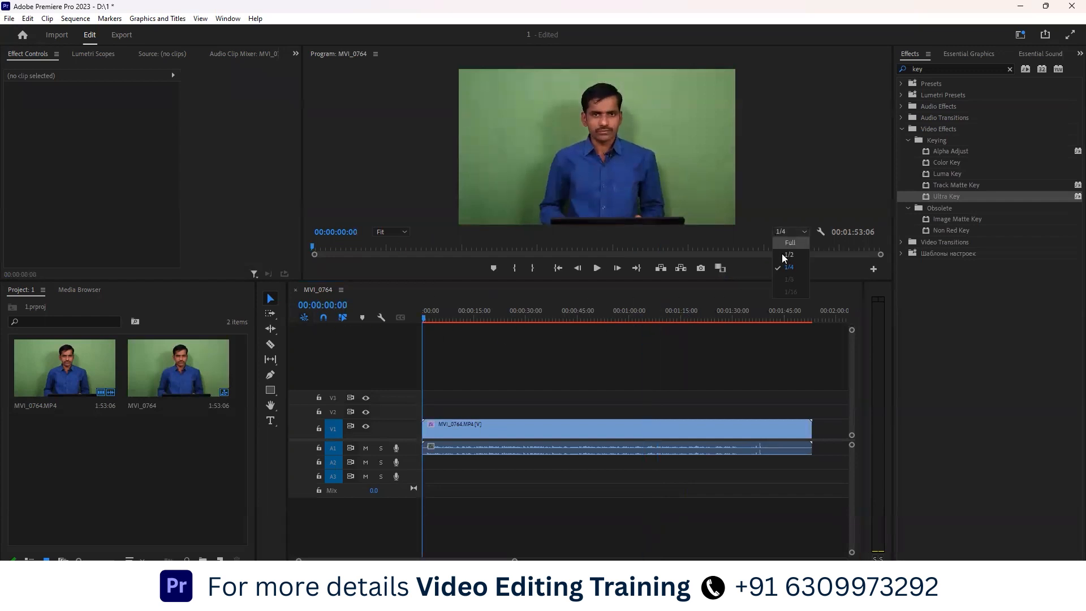
{"action": "left_click", "coordinate": [577, 425]}
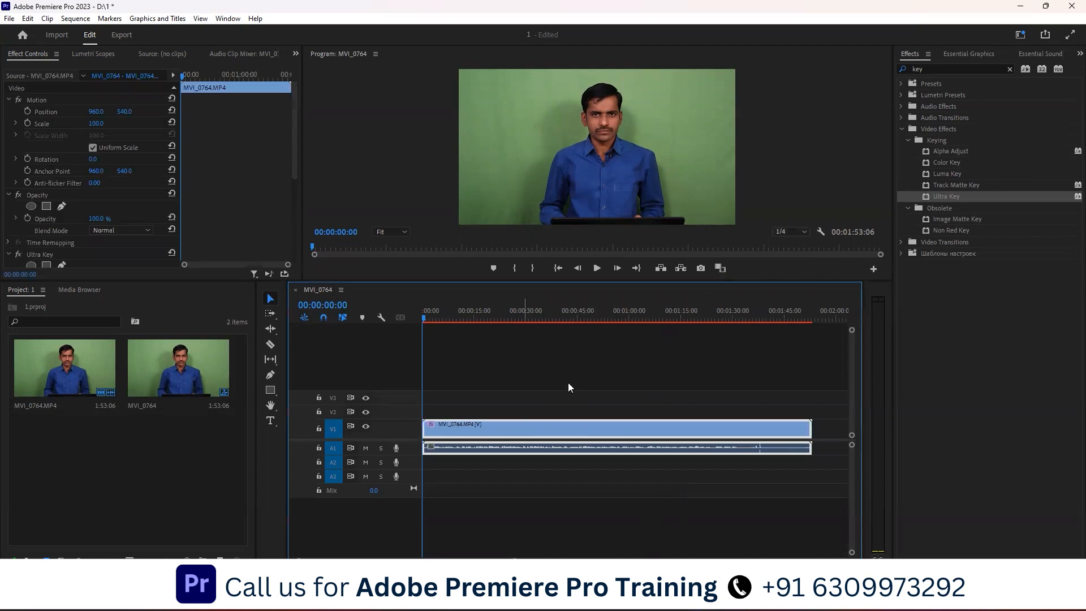
{"action": "left_click", "coordinate": [798, 235]}
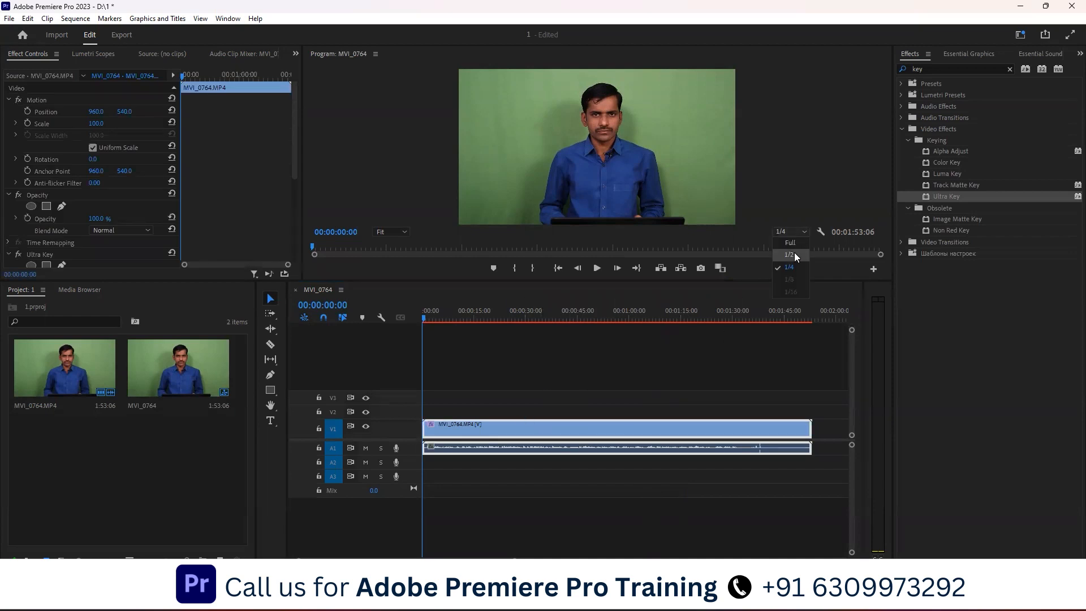
{"action": "left_click", "coordinate": [792, 245]}
{"action": "left_click", "coordinate": [650, 350]}
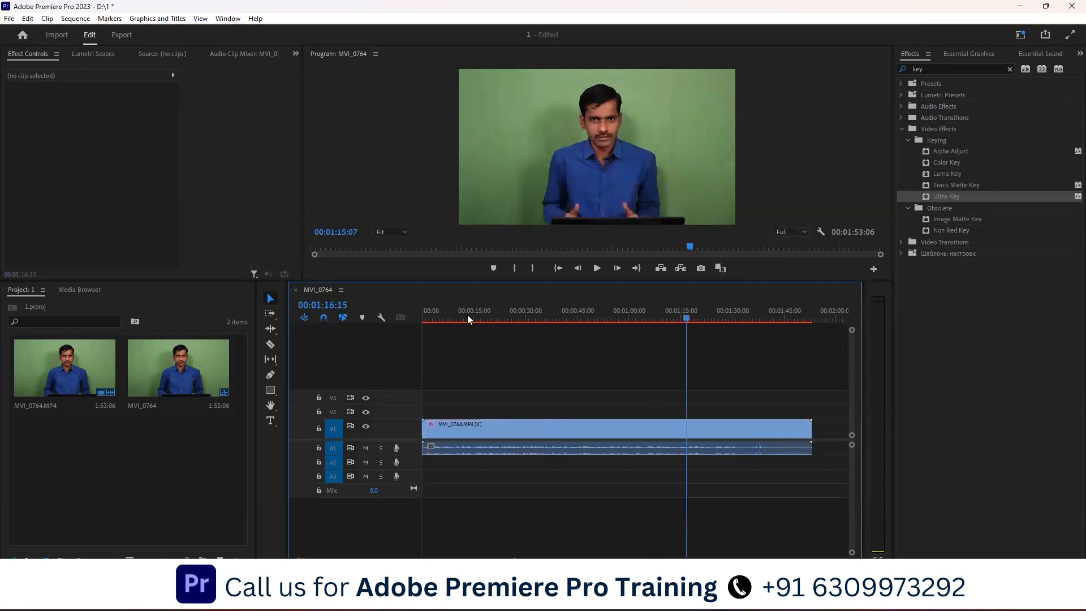
Step: Place the playhead at 00:00:33:11 and select the Ultra Key effect of the clip on V1
{"action": "left_click", "coordinate": [527, 426]}
{"action": "left_click", "coordinate": [537, 319]}
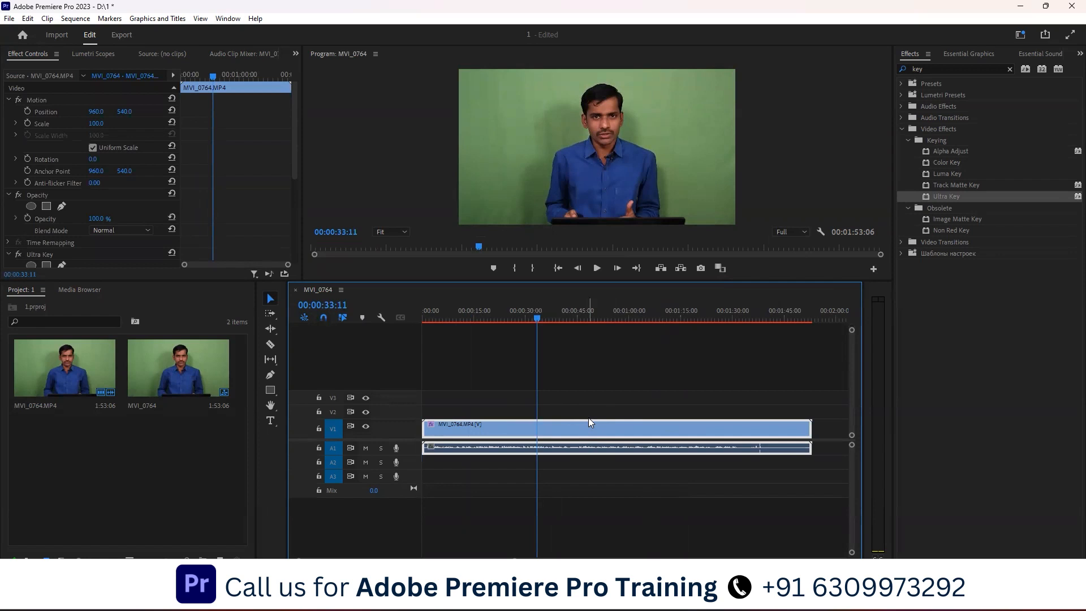
{"action": "left_click", "coordinate": [297, 157]}
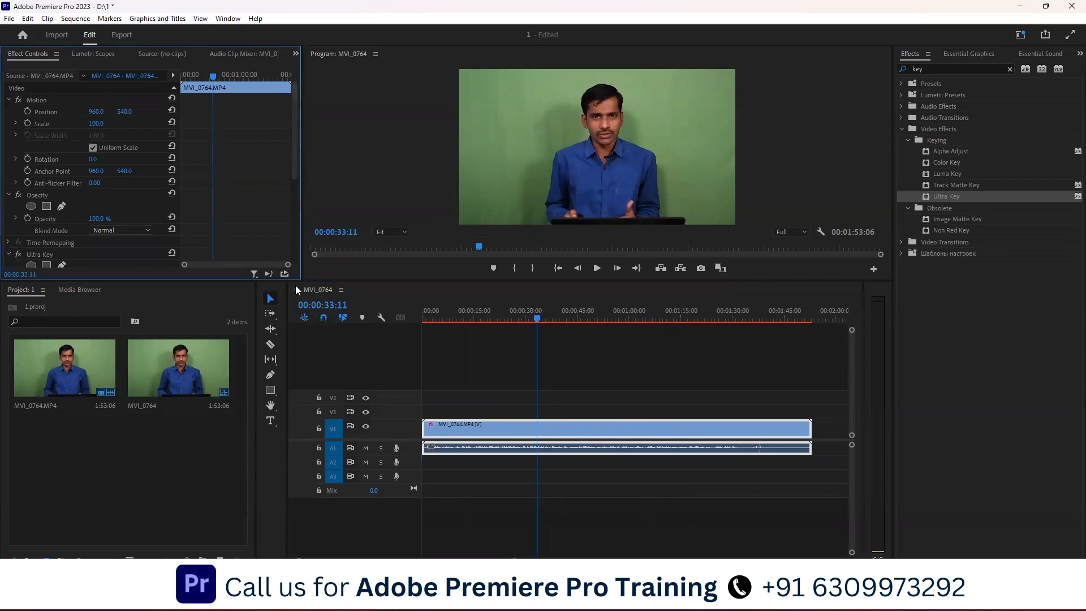
{"action": "left_click_drag", "start_coordinate": [294, 182], "coordinate": [293, 270]}
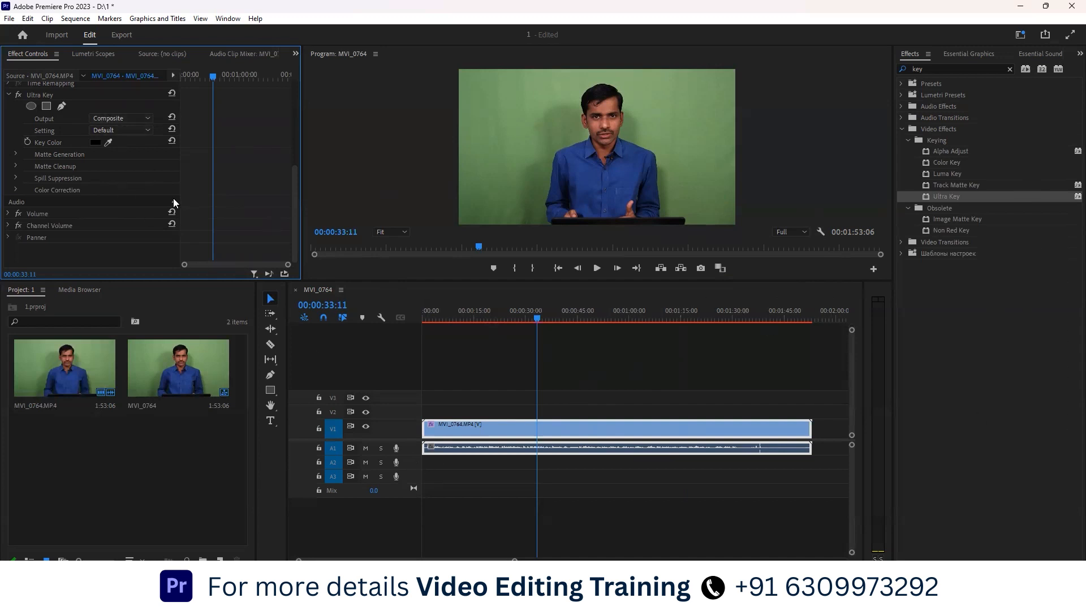
{"action": "left_click_drag", "start_coordinate": [292, 203], "coordinate": [297, 164]}
{"action": "left_click", "coordinate": [41, 174]}
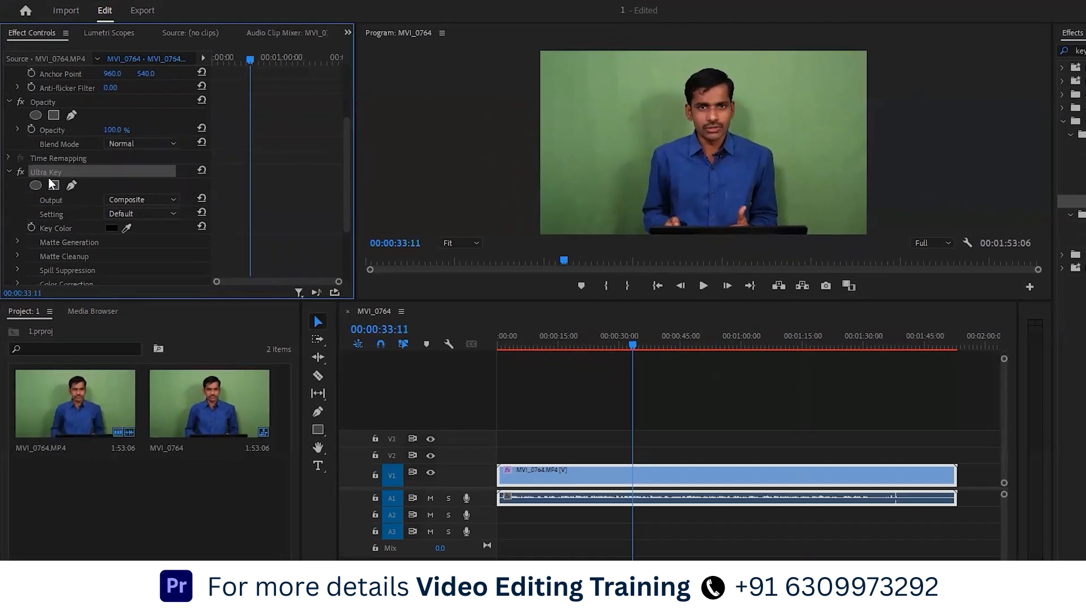
Step: Sample the green background beside the presenter as the Ultra Key's key color
{"action": "scroll", "coordinate": [55, 215], "scroll_direction": "down", "scroll_amount": 2}
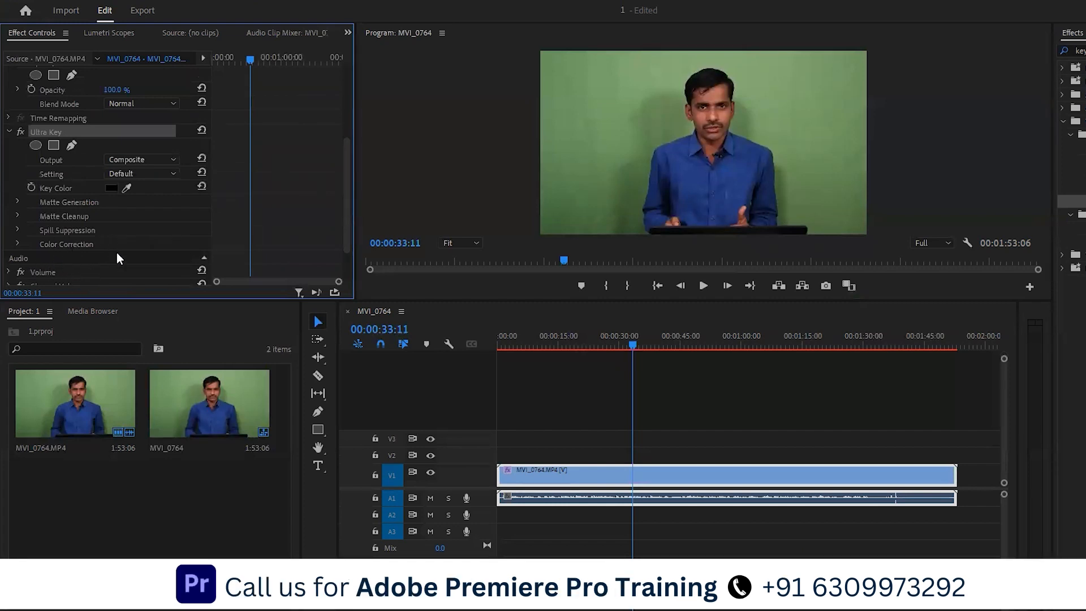
{"action": "scroll", "coordinate": [118, 253], "scroll_direction": "down", "scroll_amount": 1}
{"action": "scroll", "coordinate": [120, 237], "scroll_direction": "up", "scroll_amount": 3}
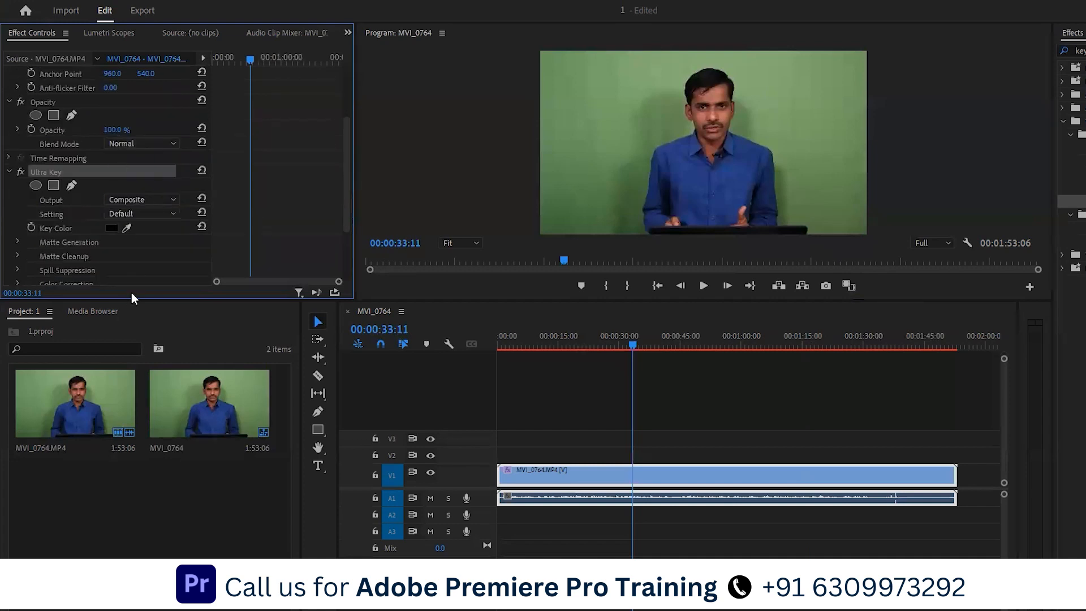
{"action": "scroll", "coordinate": [105, 181], "scroll_direction": "down", "scroll_amount": 4}
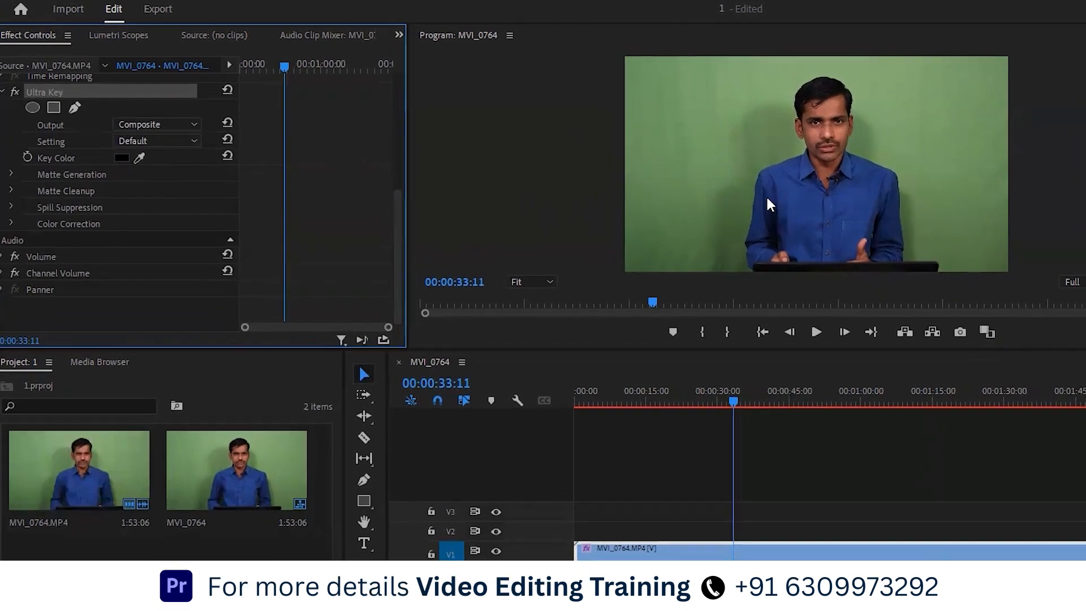
{"action": "left_click", "coordinate": [140, 160]}
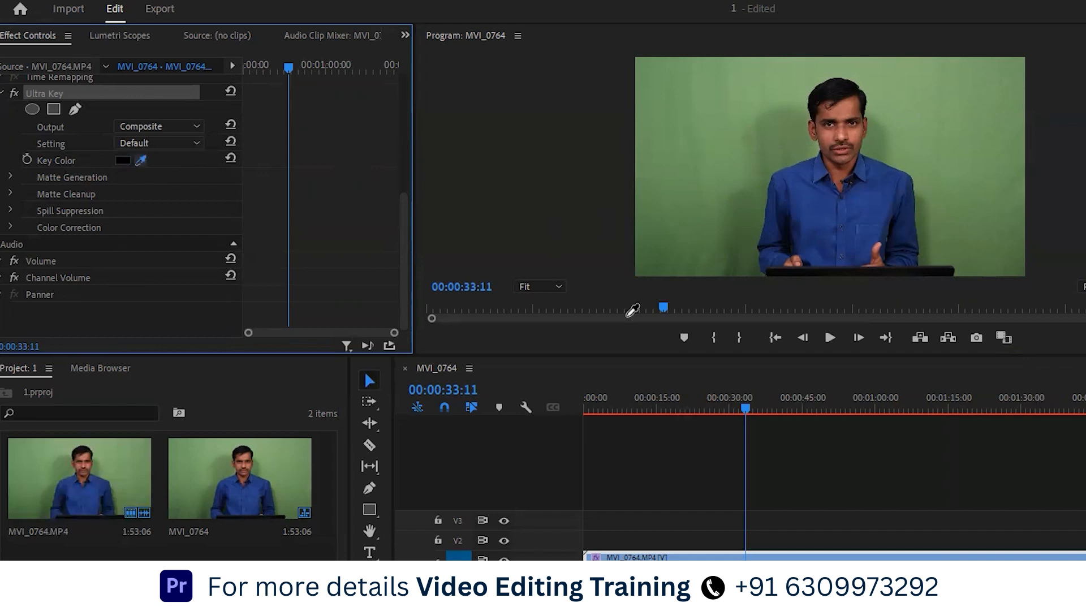
{"action": "left_click", "coordinate": [737, 201]}
{"action": "left_click", "coordinate": [756, 228]}
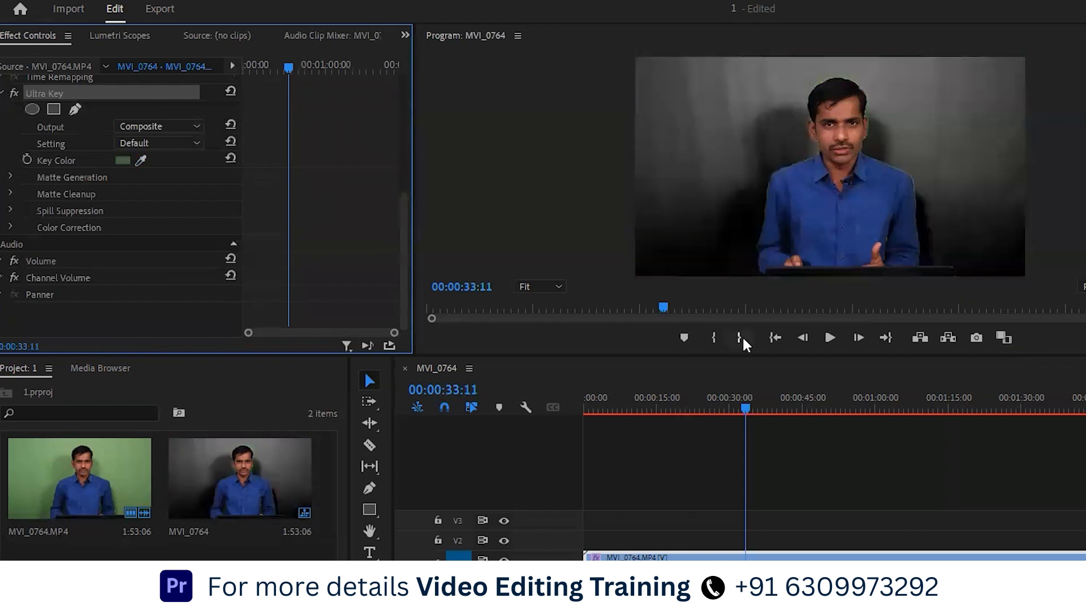
Step: Inspect the keyed result in the enlarged program monitor and move the playhead to 00:00:34:03
{"action": "left_click", "coordinate": [837, 198]}
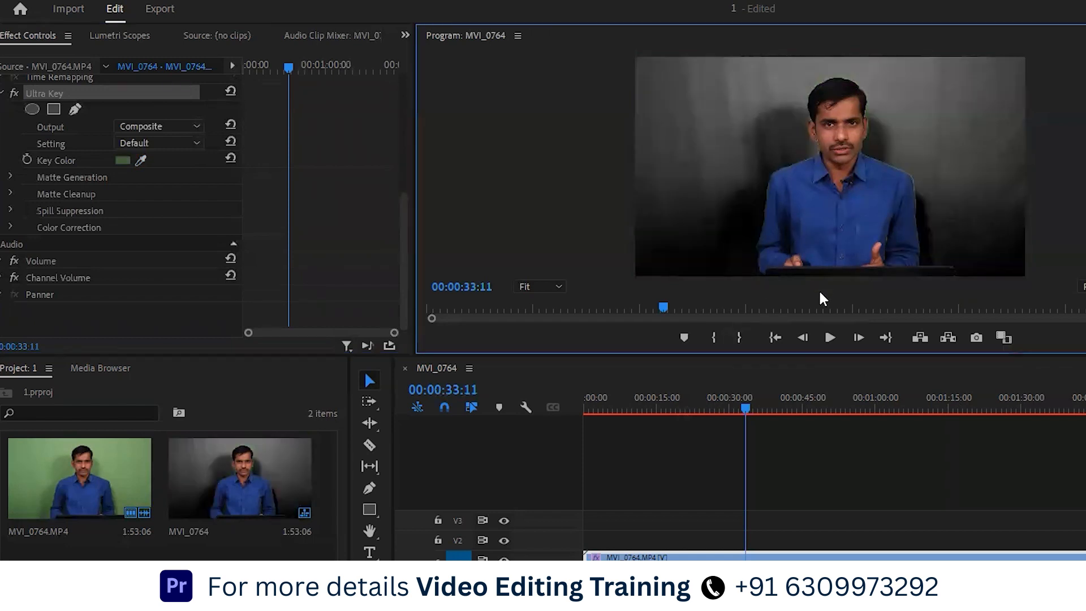
{"action": "key", "text": "grave"}
{"action": "key", "text": "grave"}
{"action": "mouse_move", "coordinate": [742, 404]}
{"action": "left_mouse_down"}
{"action": "mouse_move", "coordinate": [656, 424]}
{"action": "mouse_move", "coordinate": [747, 417]}
{"action": "left_mouse_up"}
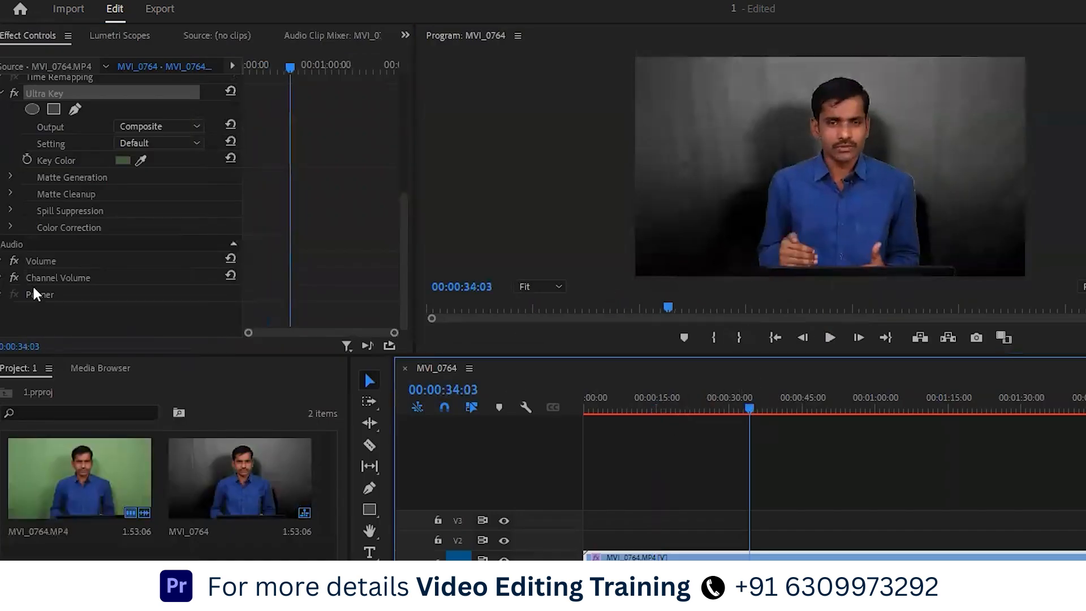
Step: Try raising the Soften value in the Ultra Key's Matte Cleanup settings
{"action": "left_click", "coordinate": [10, 193]}
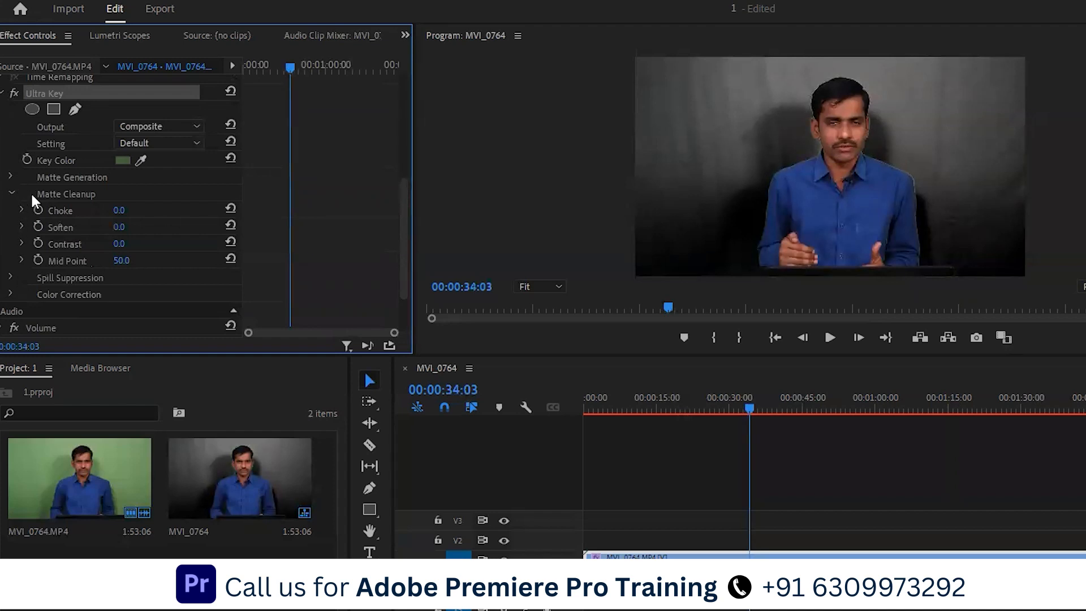
{"action": "left_click_drag", "start_coordinate": [118, 227], "coordinate": [133, 229]}
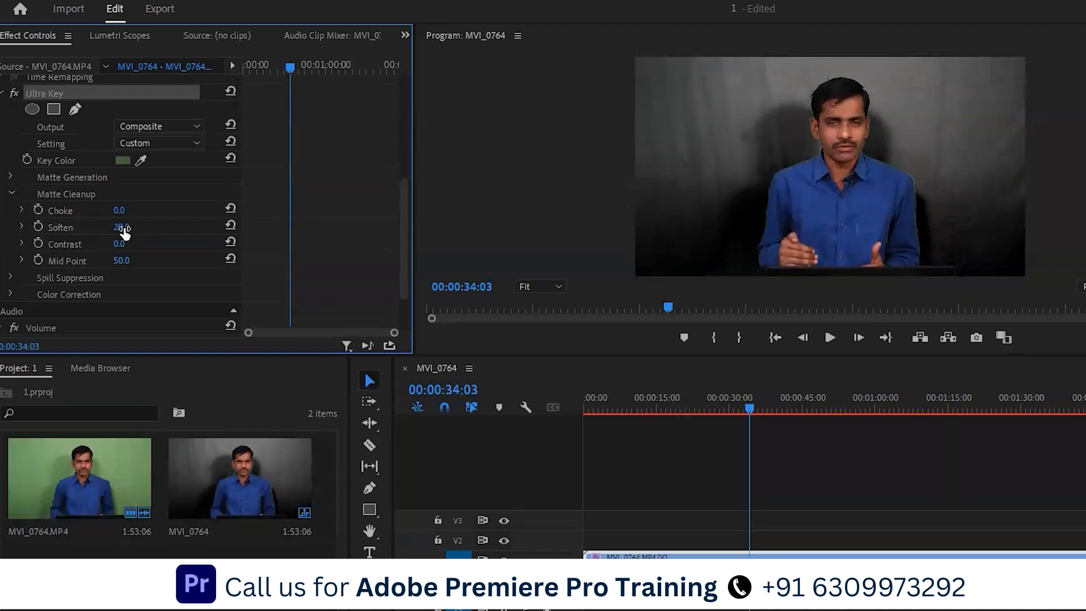
Step: Set Highlight, Shadow and Pedestal to 100 in the Ultra Key's Matte Generation settings
{"action": "left_click", "coordinate": [10, 178]}
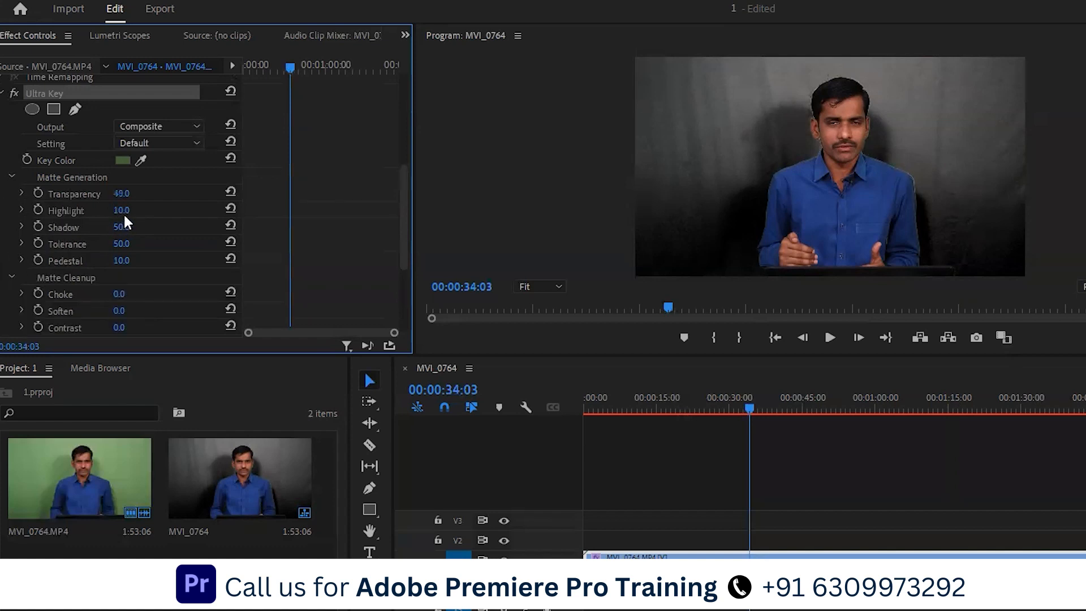
{"action": "left_click_drag", "start_coordinate": [121, 210], "coordinate": [164, 266]}
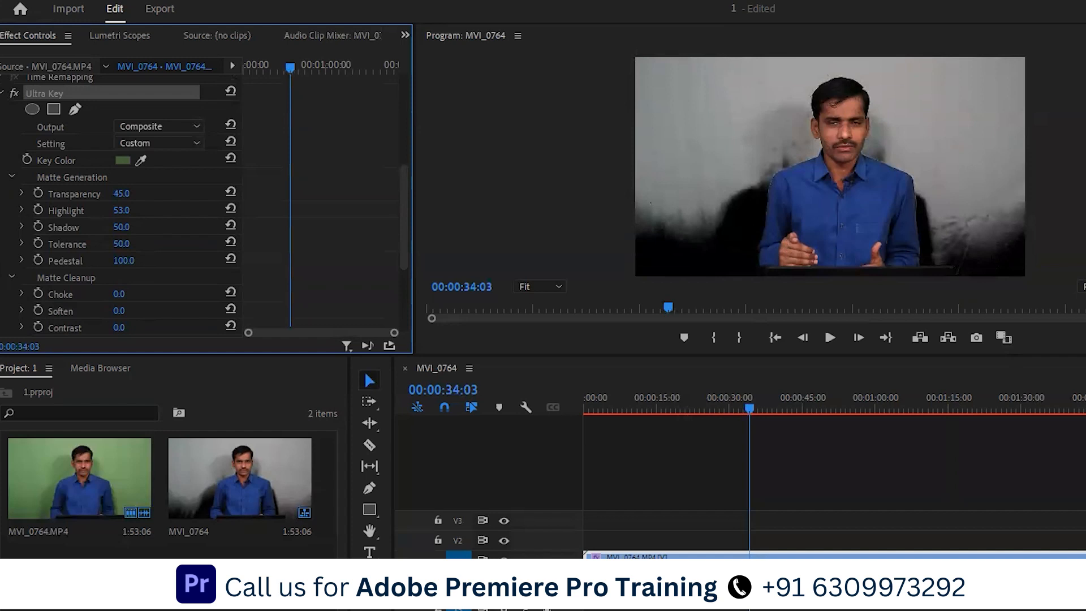
{"action": "left_click_drag", "start_coordinate": [122, 227], "coordinate": [147, 211]}
{"action": "scroll", "coordinate": [109, 256], "scroll_direction": "down", "scroll_amount": 2}
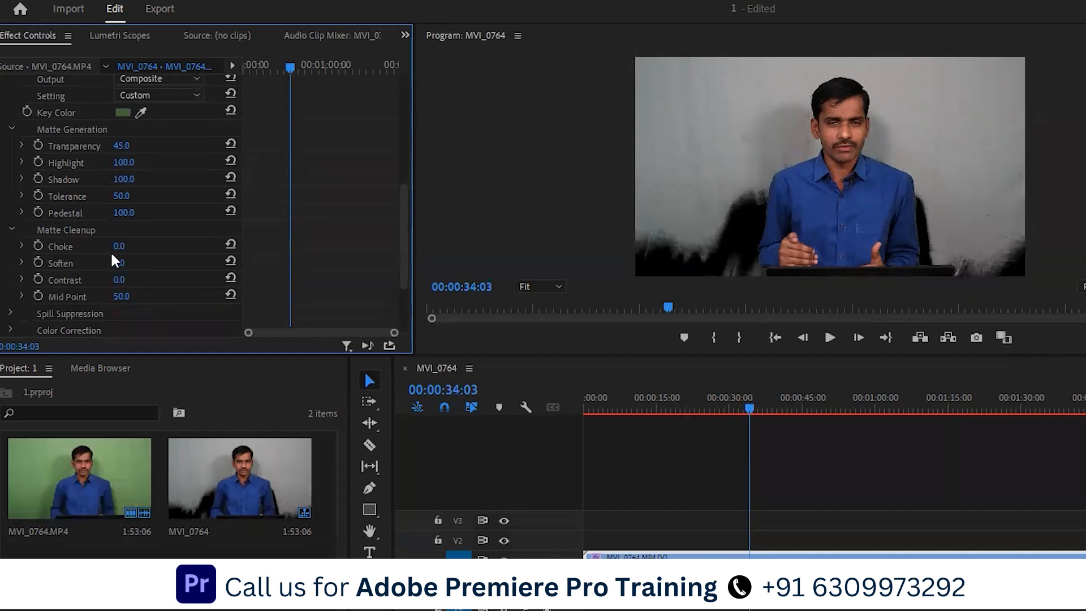
Step: Try adjusting Soften, then undo the Ultra Key's matte changes and its sampled key color
{"action": "left_click_drag", "start_coordinate": [121, 265], "coordinate": [136, 263]}
{"action": "key", "text": "ctrl+z"}
{"action": "key", "text": "ctrl+z"}
{"action": "key", "text": "ctrl+z"}
{"action": "key", "text": "ctrl+z"}
{"action": "key", "text": "ctrl+z"}
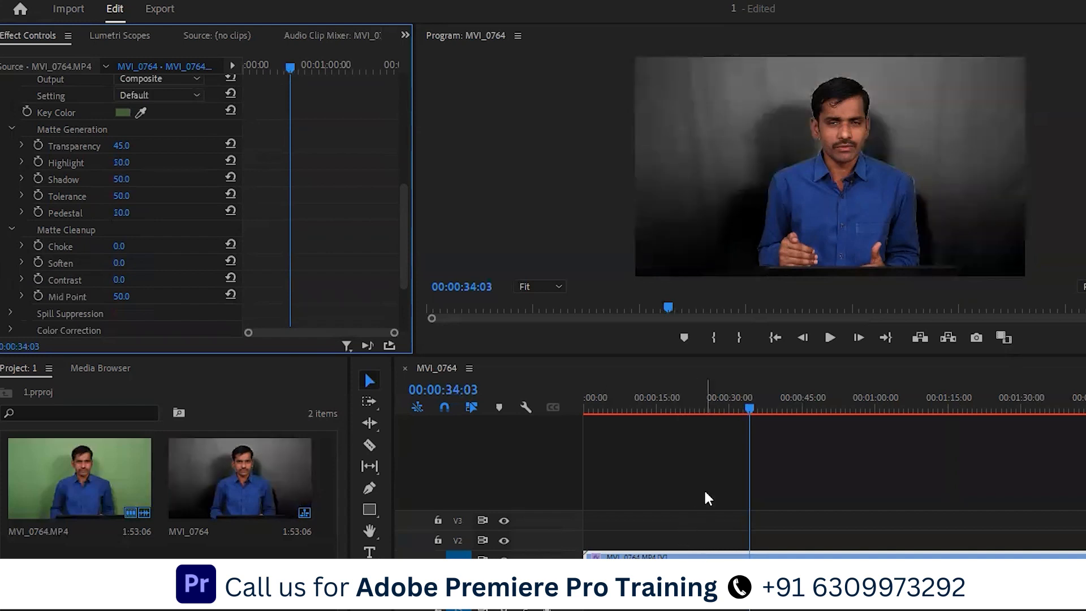
{"action": "key", "text": "ctrl+z"}
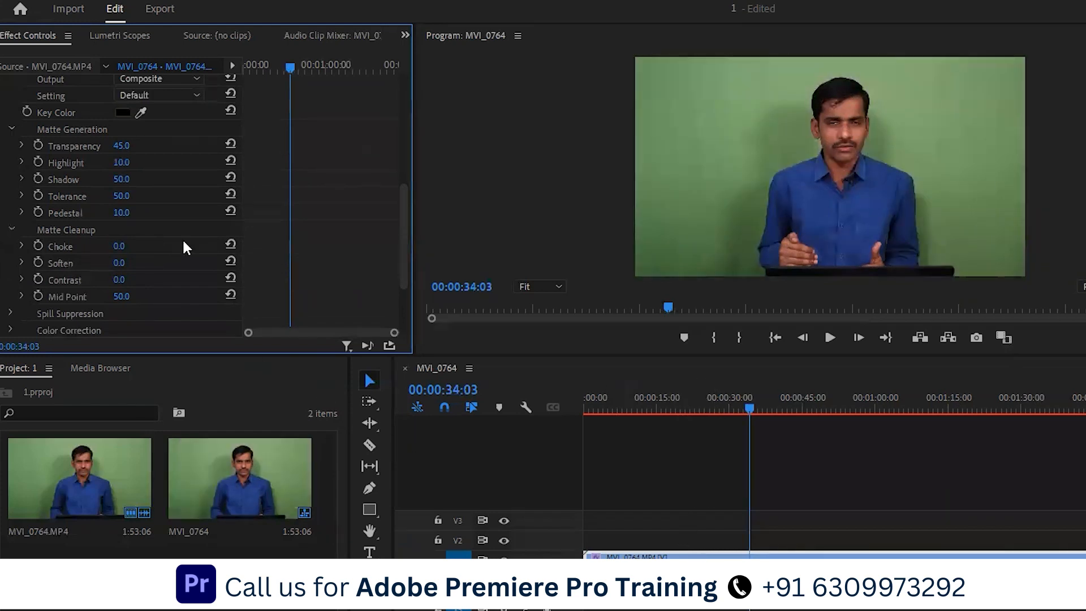
Step: Try a key color sample from the lighter green, undo it, and sample the darker green beside the presenter's arm
{"action": "left_click", "coordinate": [140, 112]}
{"action": "left_click", "coordinate": [737, 122]}
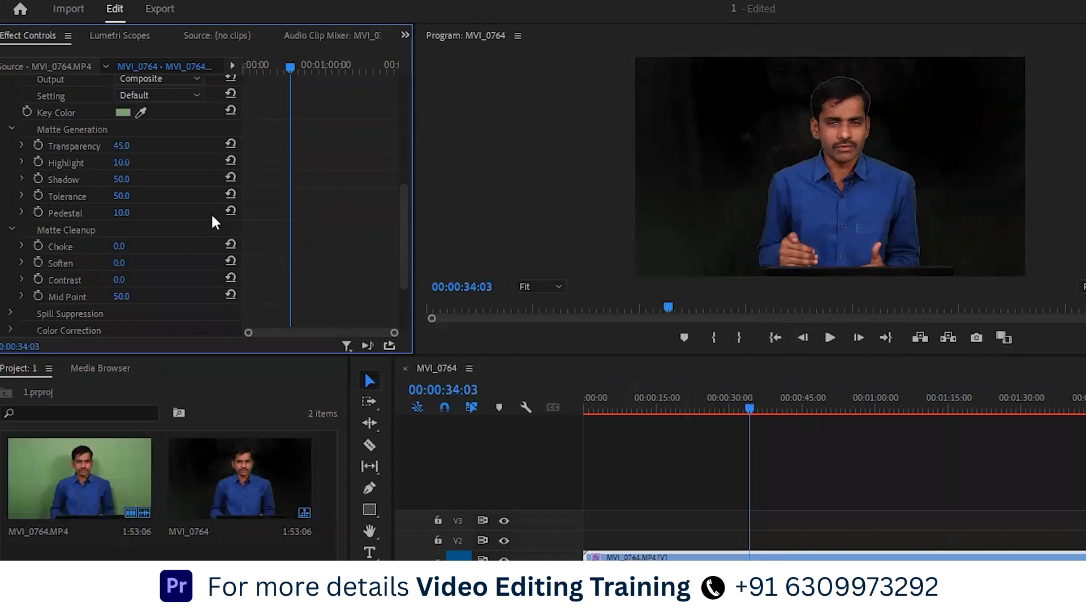
{"action": "key", "text": "ctrl+z"}
{"action": "left_click", "coordinate": [141, 112]}
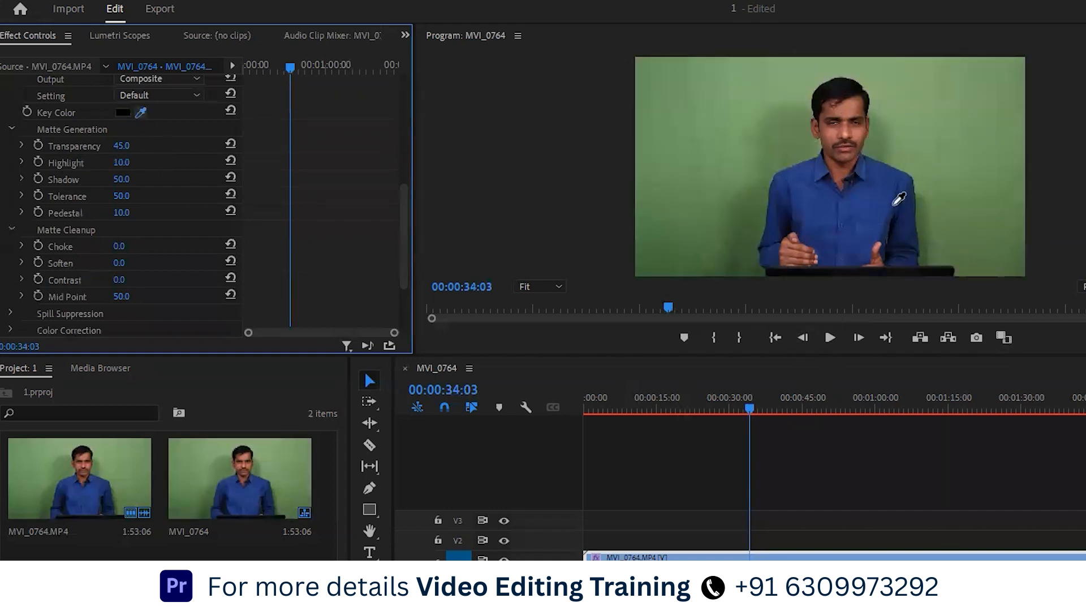
{"action": "left_click", "coordinate": [929, 211]}
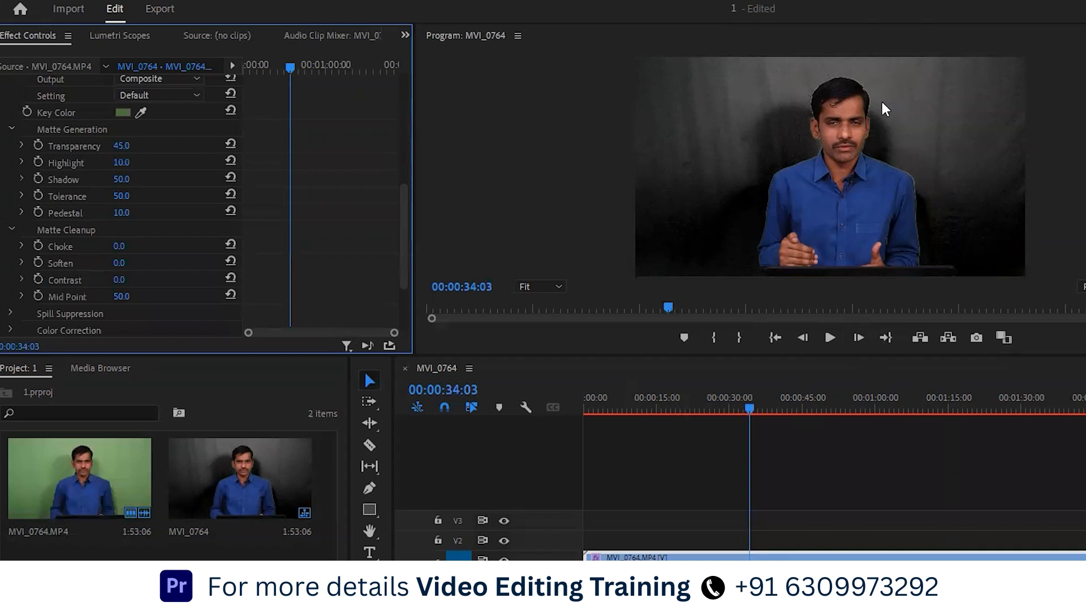
Step: Scrub through the clip to check the keyed background and leave the playhead at 00:00:14:11
{"action": "left_click_drag", "start_coordinate": [719, 410], "coordinate": [642, 410]}
{"action": "left_click", "coordinate": [817, 411]}
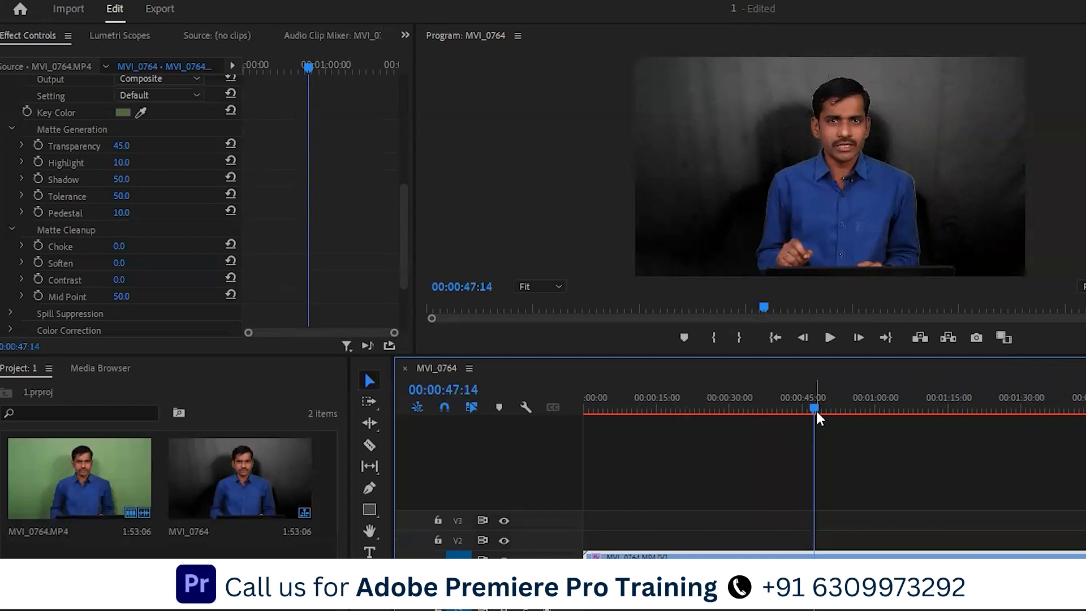
{"action": "left_click_drag", "start_coordinate": [816, 409], "coordinate": [687, 409]}
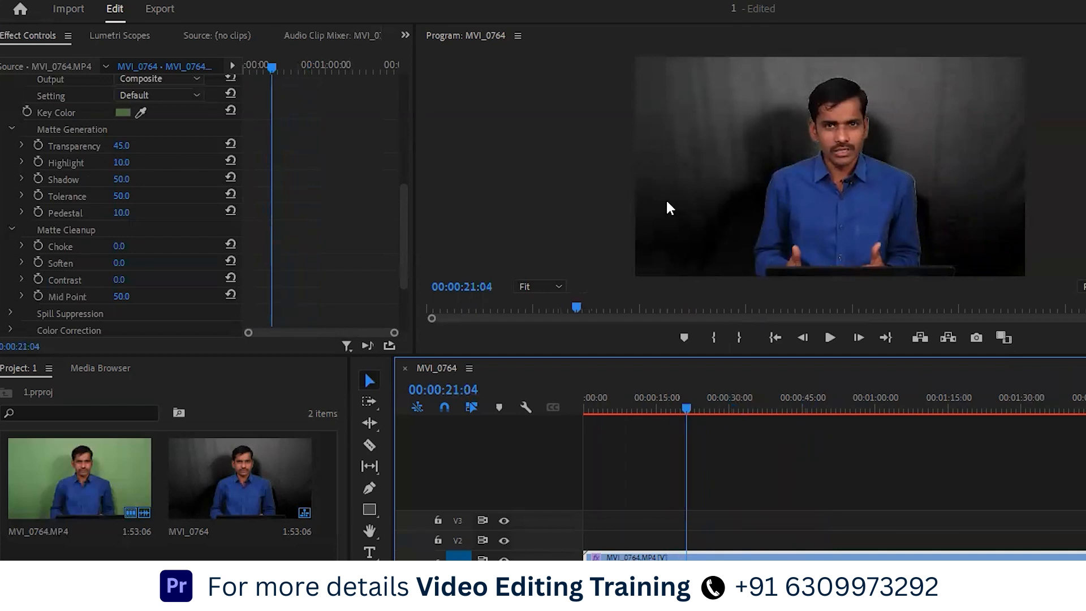
{"action": "mouse_move", "coordinate": [644, 406]}
{"action": "left_mouse_down"}
{"action": "mouse_move", "coordinate": [587, 416]}
{"action": "mouse_move", "coordinate": [655, 410]}
{"action": "left_mouse_up"}
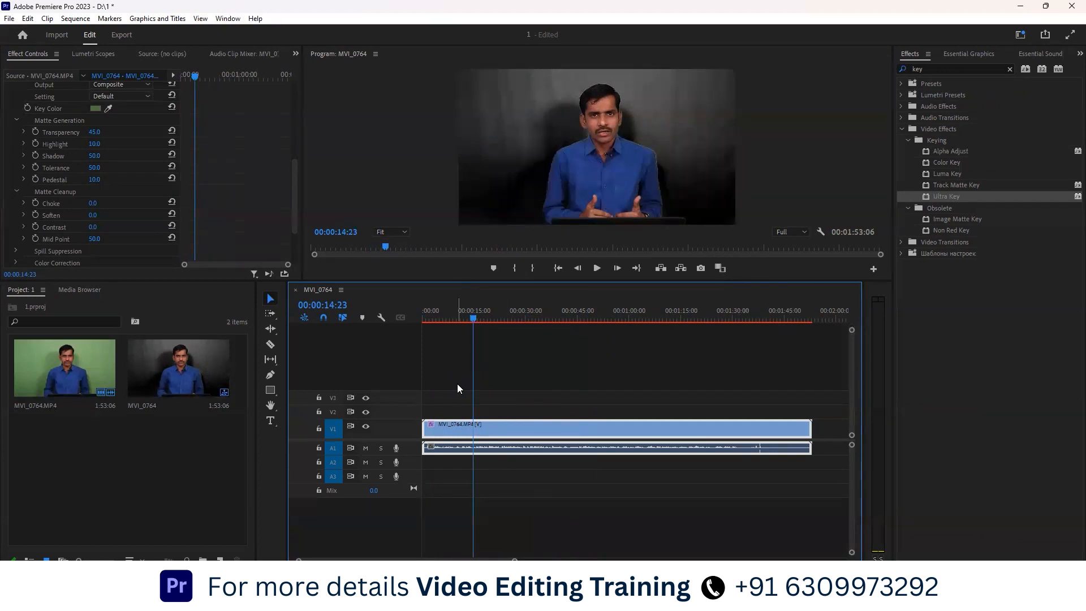
{"action": "mouse_move", "coordinate": [474, 316]}
{"action": "left_mouse_down"}
{"action": "mouse_move", "coordinate": [593, 316]}
{"action": "mouse_move", "coordinate": [471, 328]}
{"action": "left_mouse_up"}
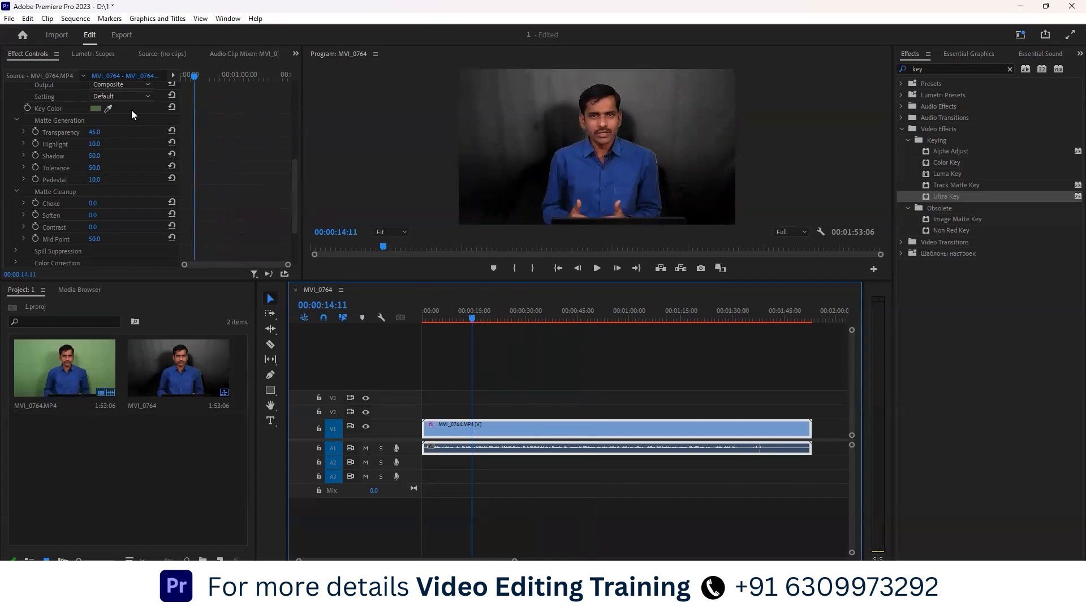
Step: Resample the key color from the backdrop beside the presenter's head and set Highlight to 0, Shadow to 23, Tolerance to 100 and Pedestal to 39
{"action": "left_click", "coordinate": [109, 109]}
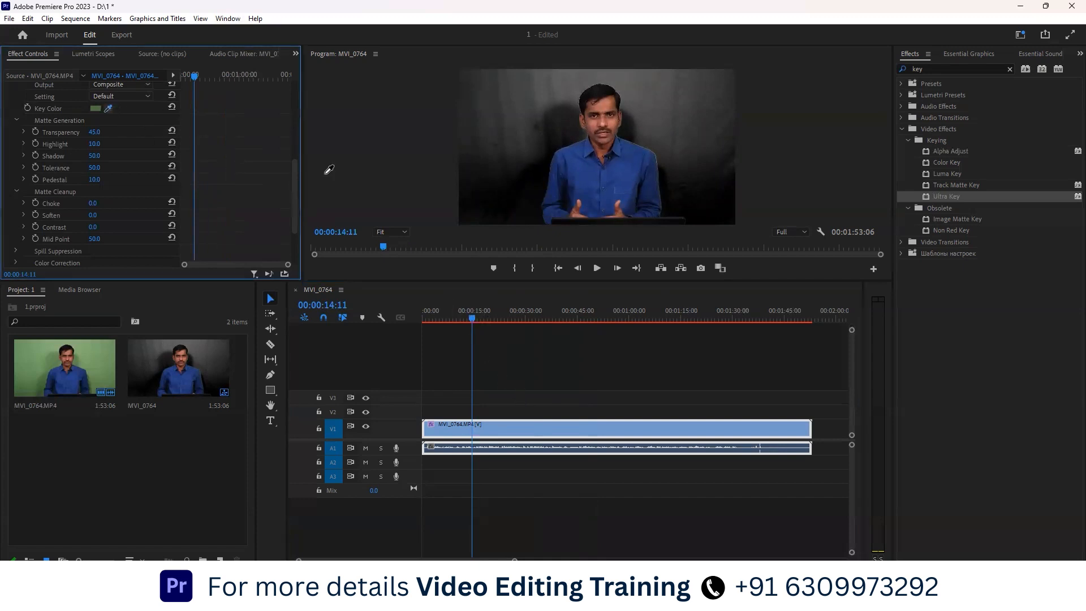
{"action": "left_click", "coordinate": [529, 117]}
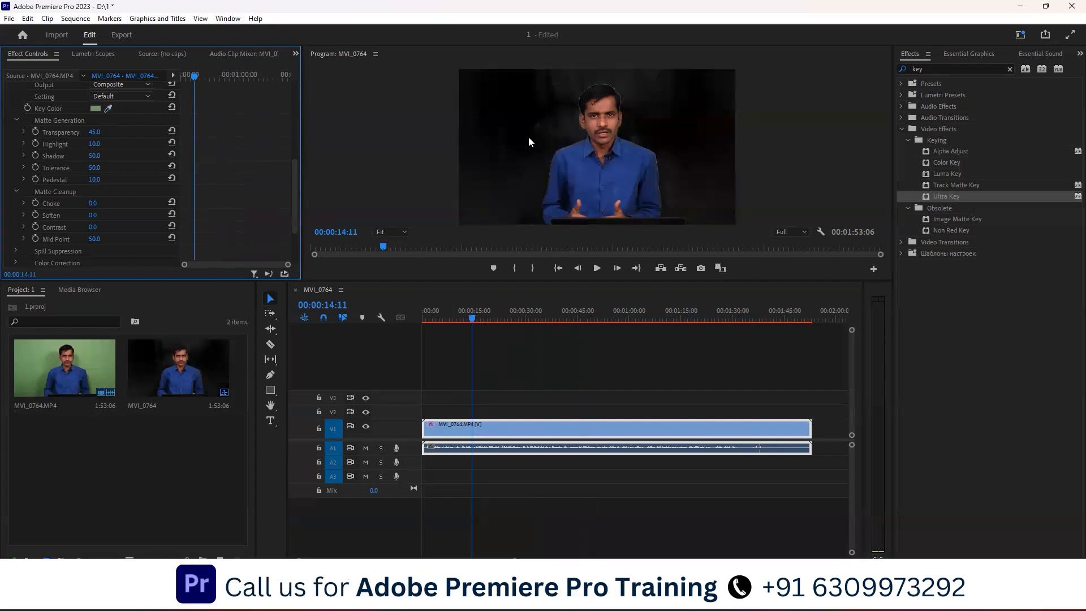
{"action": "mouse_move", "coordinate": [94, 144]}
{"action": "left_mouse_down"}
{"action": "mouse_move", "coordinate": [106, 144]}
{"action": "mouse_move", "coordinate": [90, 144]}
{"action": "mouse_move", "coordinate": [102, 156]}
{"action": "mouse_move", "coordinate": [77, 155]}
{"action": "left_mouse_up"}
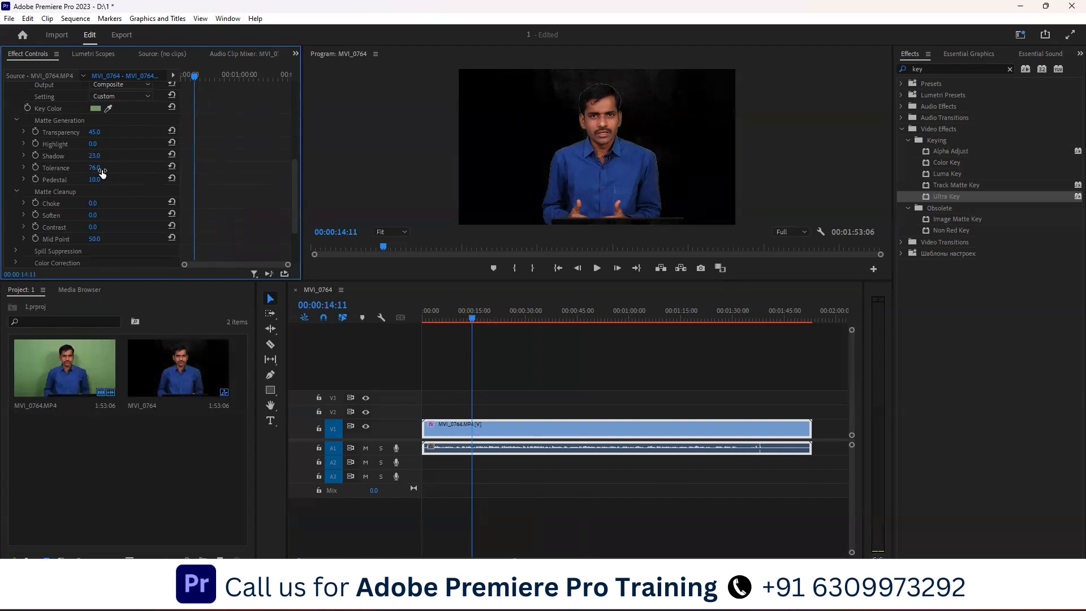
{"action": "mouse_move", "coordinate": [127, 168]}
{"action": "left_mouse_down"}
{"action": "mouse_move", "coordinate": [101, 180]}
{"action": "mouse_move", "coordinate": [114, 180]}
{"action": "left_mouse_up"}
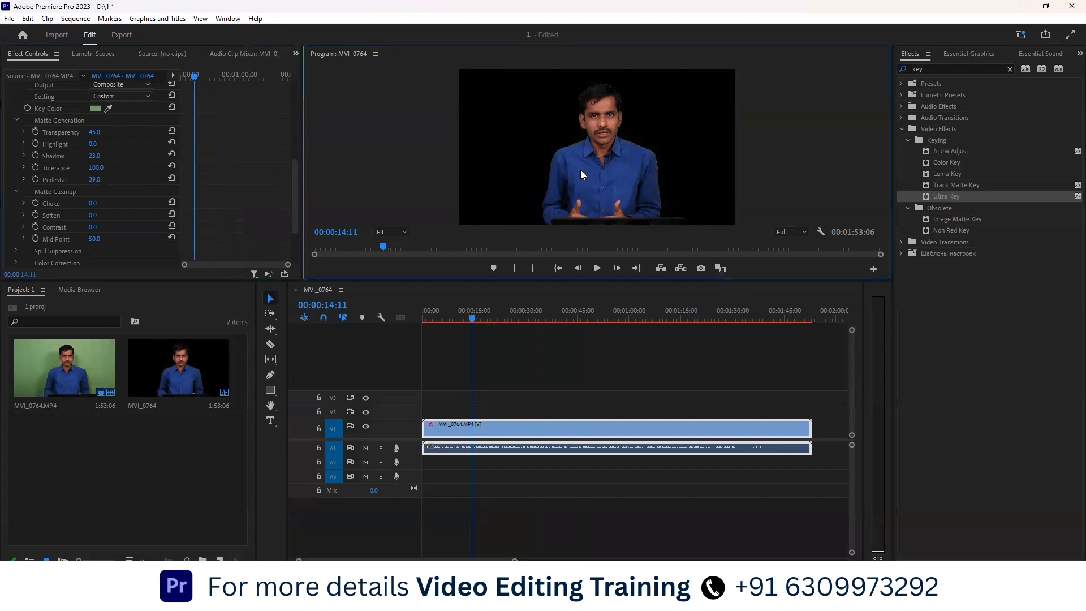
Step: Inspect the keyed edges around the presenter in the enlarged program monitor and restore the normal layout
{"action": "key", "text": "grave"}
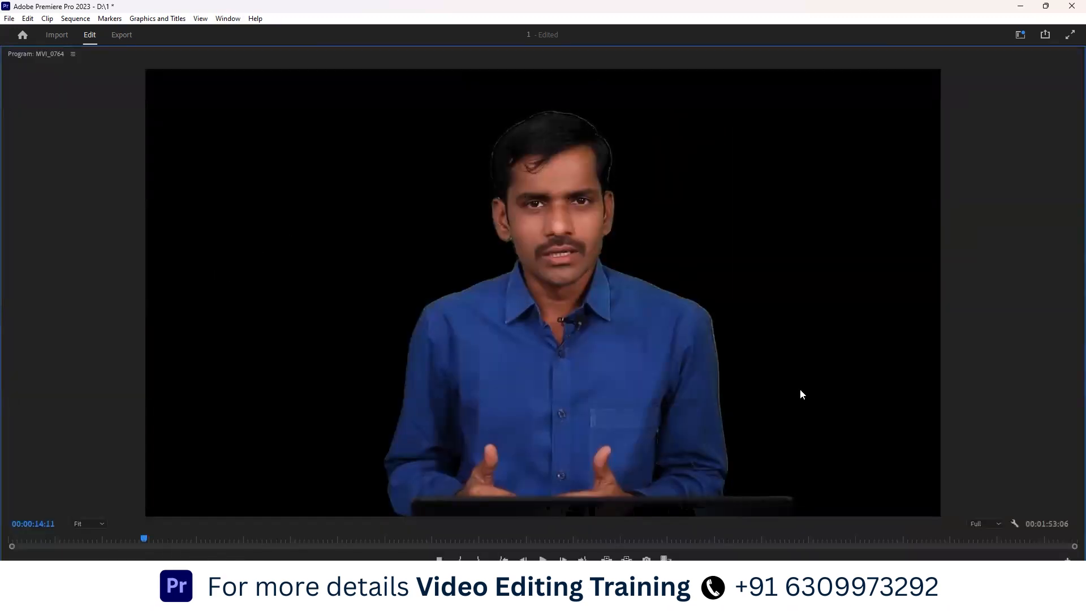
{"action": "key", "text": "grave"}
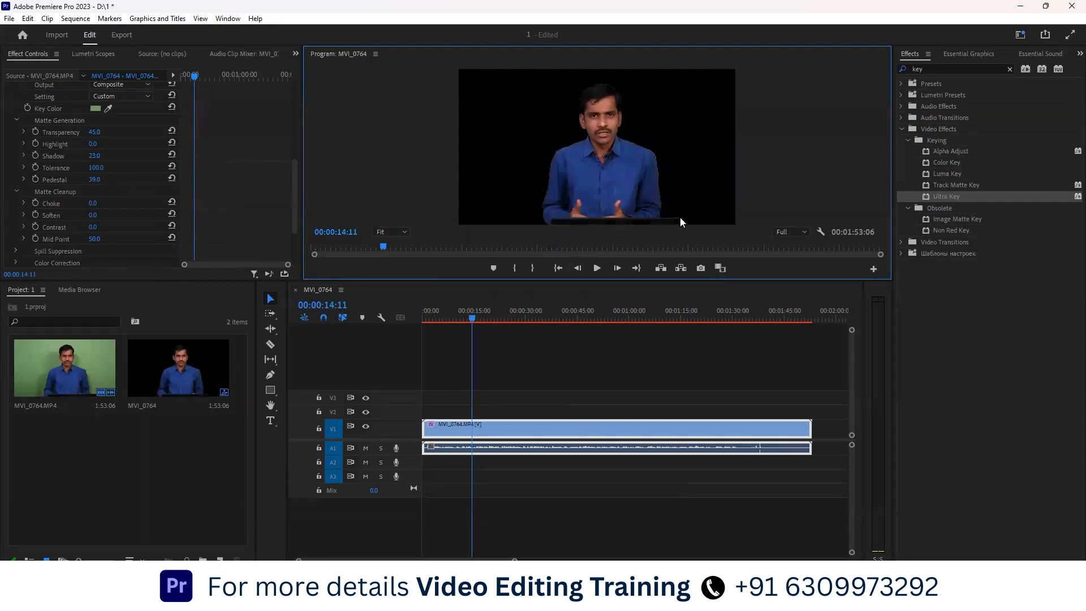
{"action": "key", "text": "grave"}
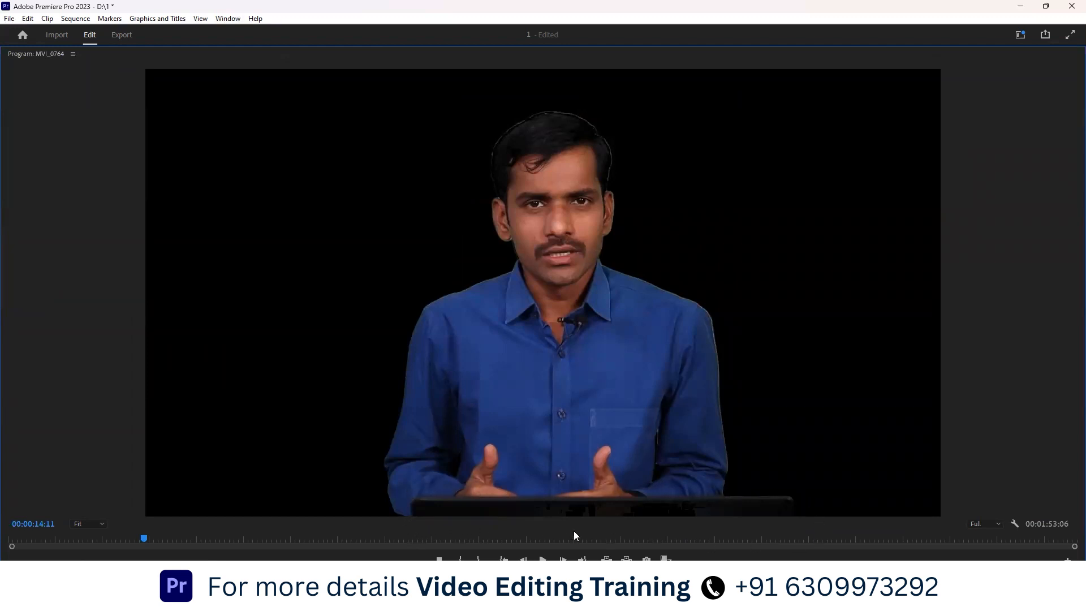
{"action": "key", "text": "grave"}
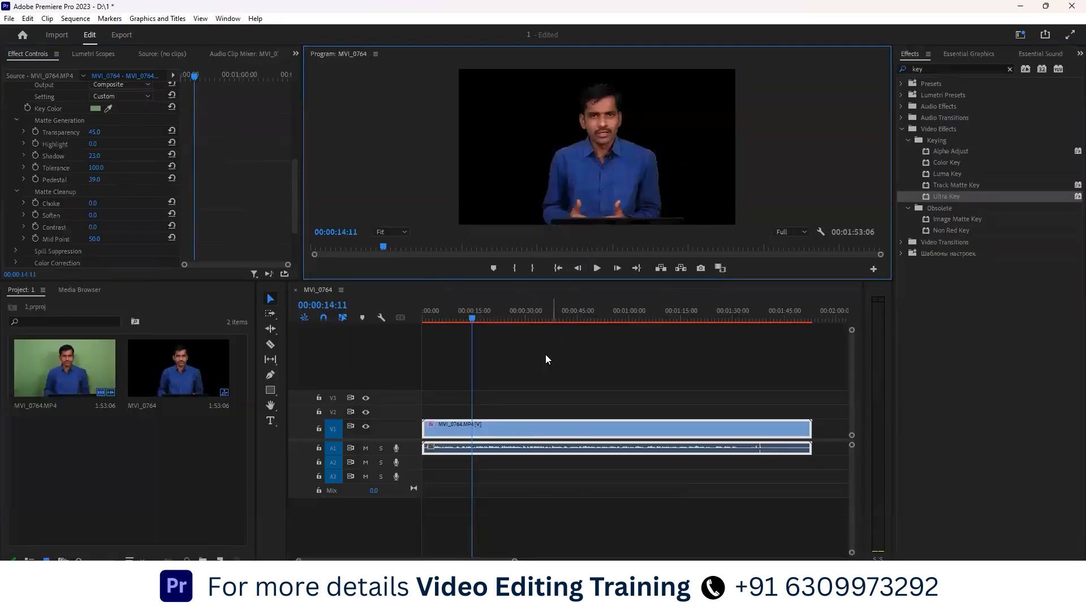
Step: Scrub through the sequence to check the key and return the playhead to 00:00:00:00
{"action": "left_click_drag", "start_coordinate": [474, 321], "coordinate": [727, 320]}
{"action": "left_click_drag", "start_coordinate": [454, 318], "coordinate": [605, 316]}
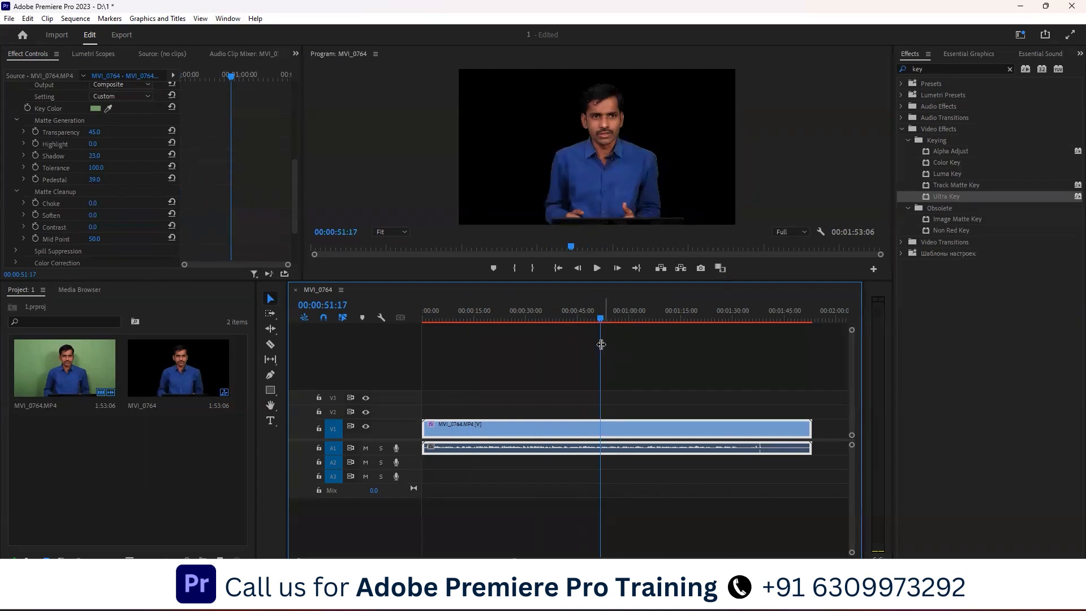
{"action": "left_click_drag", "start_coordinate": [601, 320], "coordinate": [435, 325]}
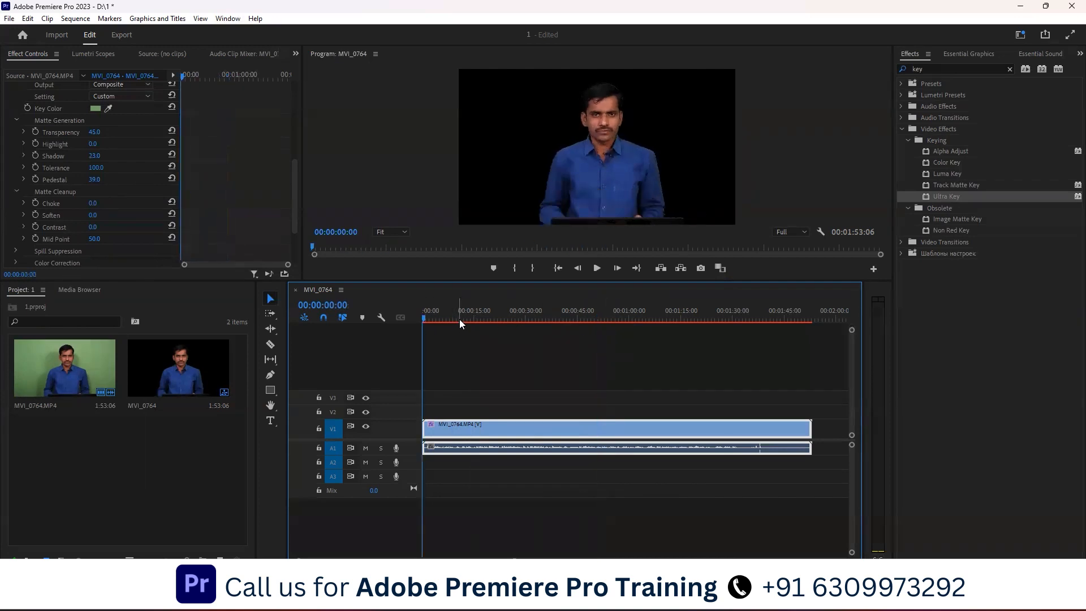